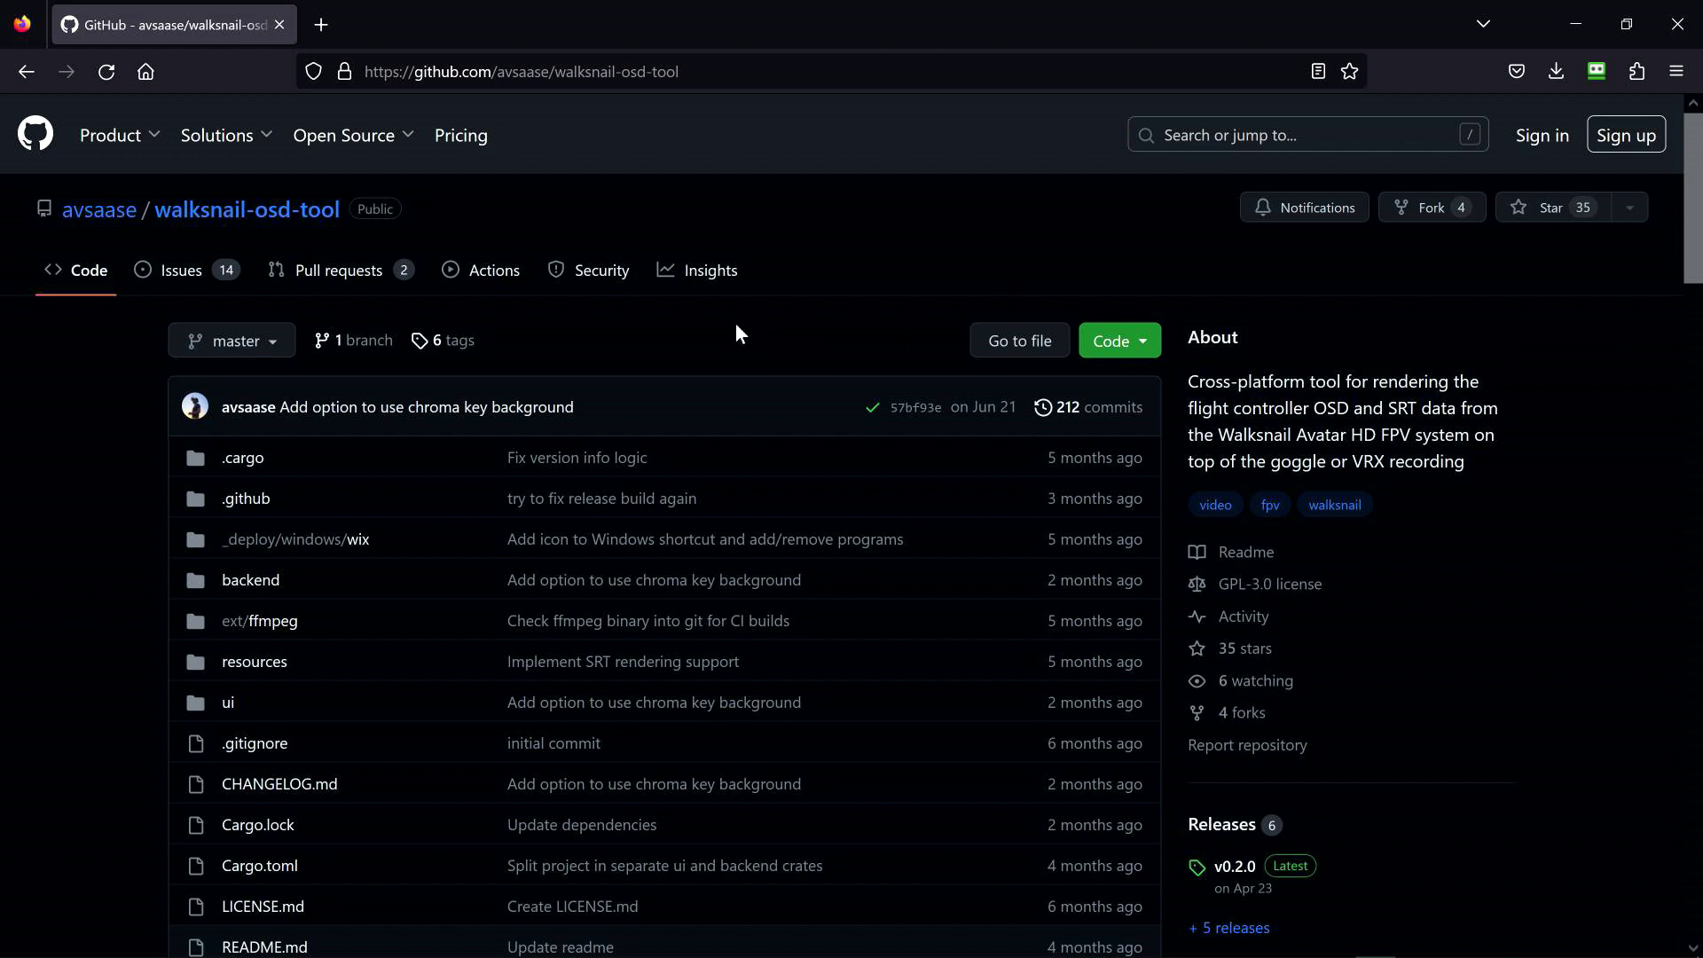
# Read through the walksnail-osd-tool README on GitHub, then return to the v0.2.0 release badge
pyautogui.click(744, 72)
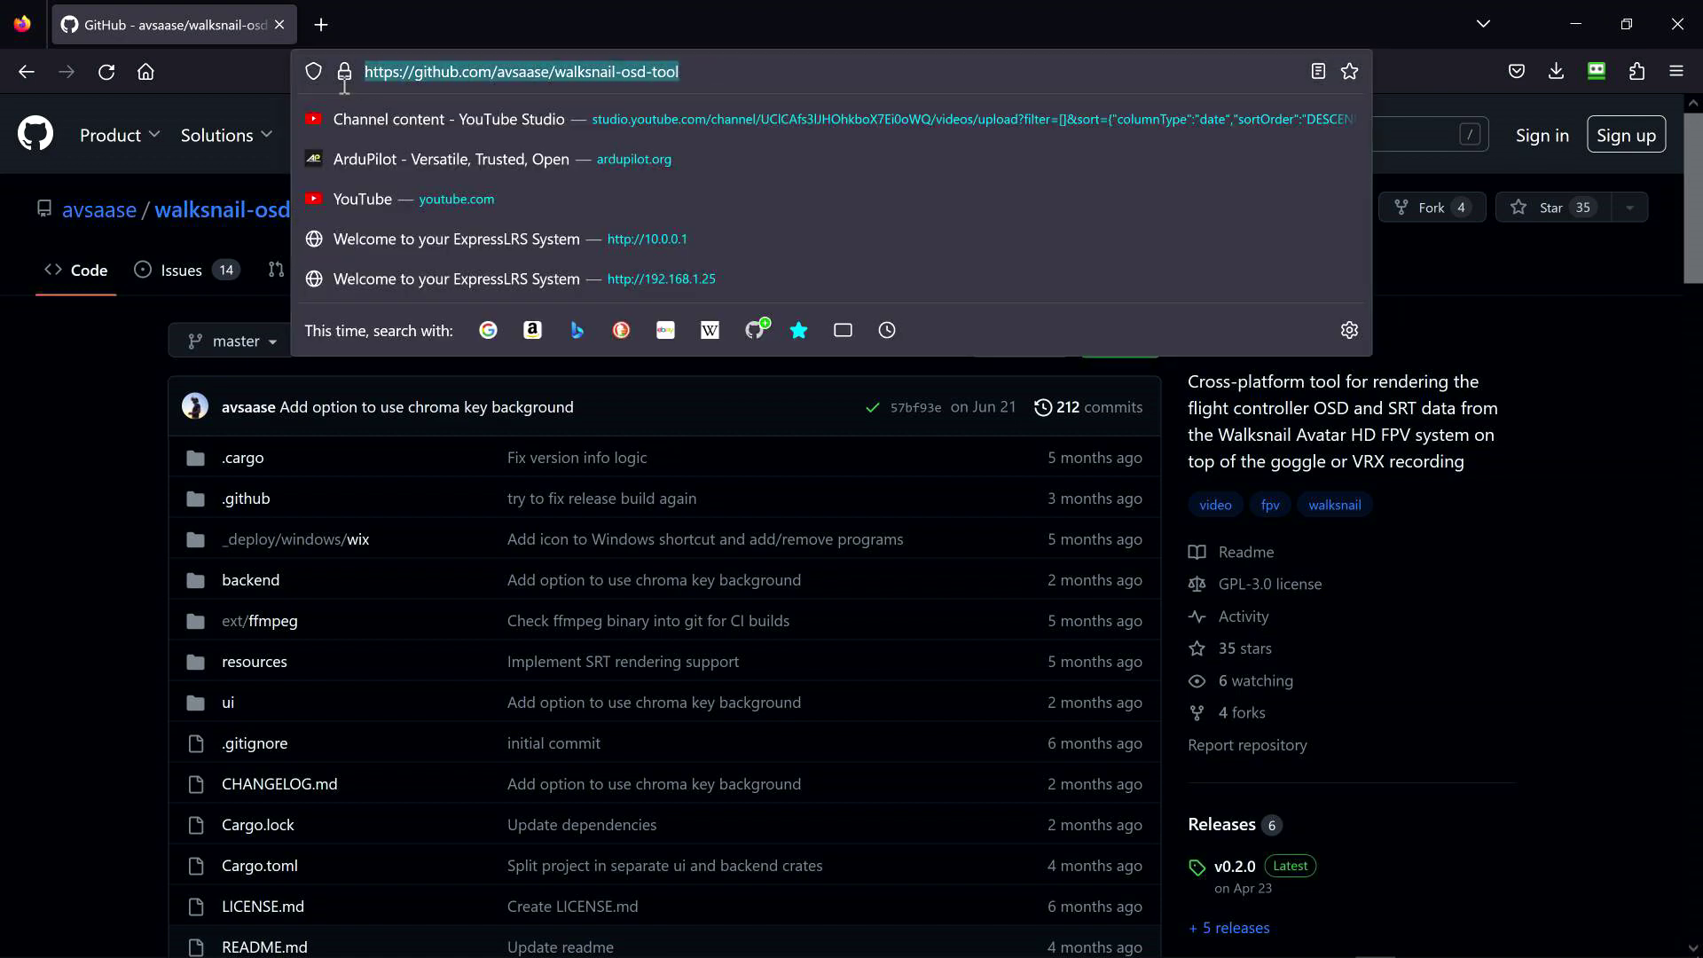
pyautogui.click(94, 536)
pyautogui.scroll(-7, 94, 536)
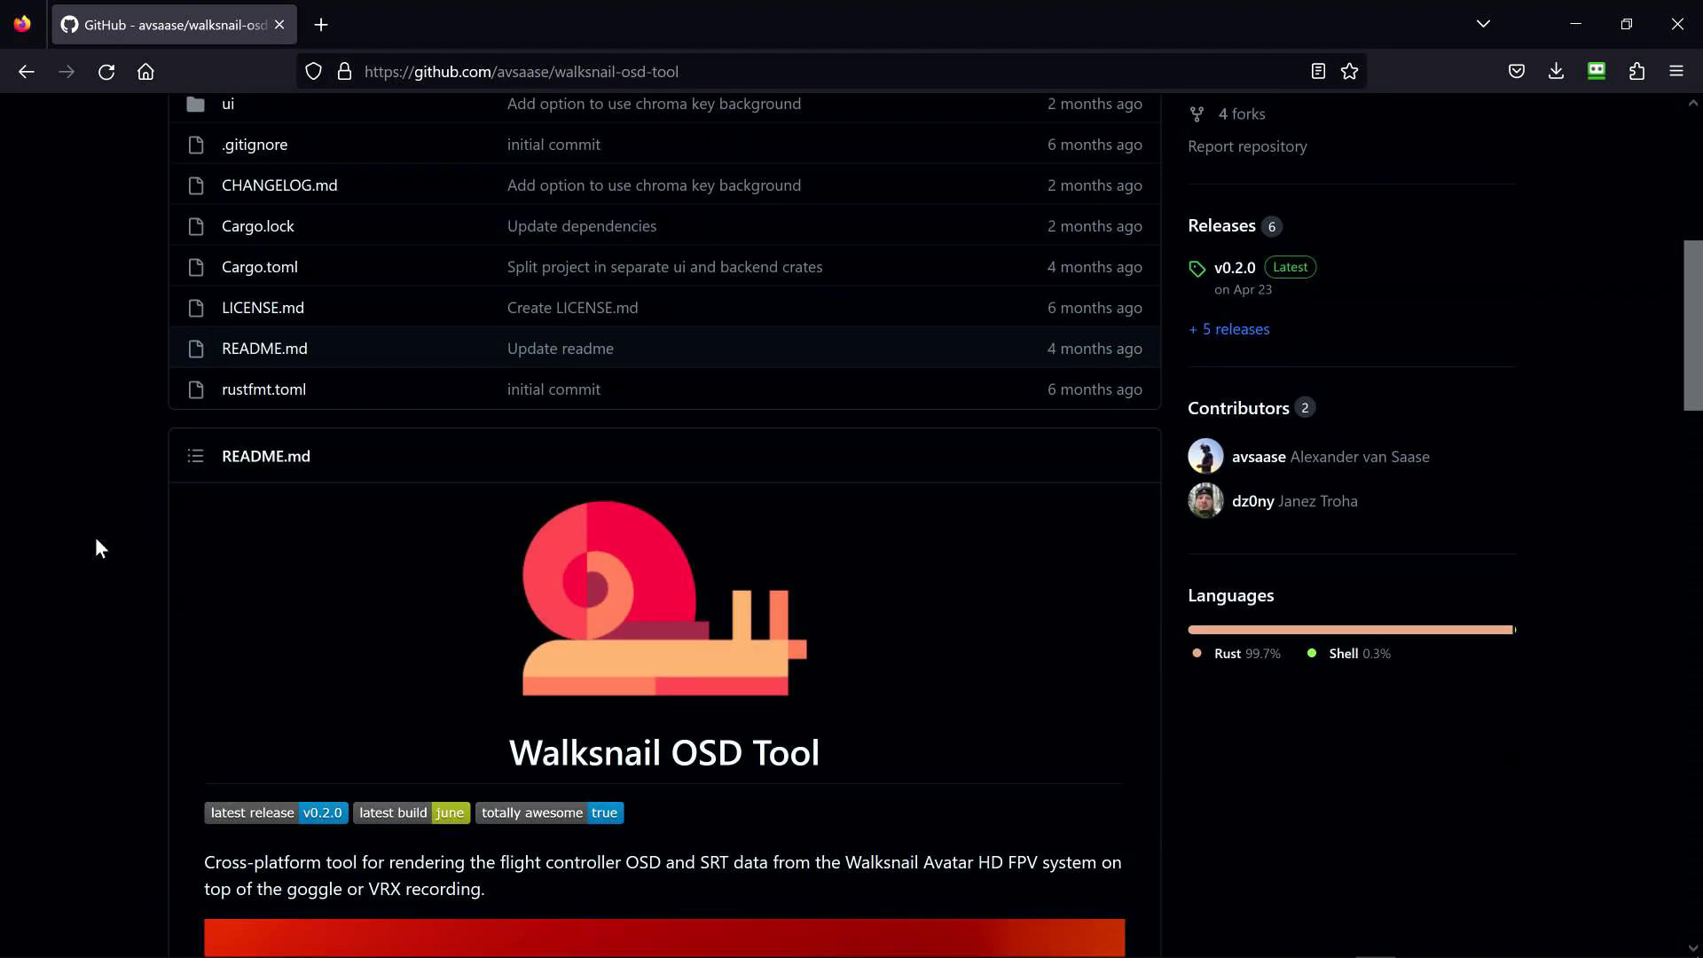
pyautogui.scroll(-4, 96, 538)
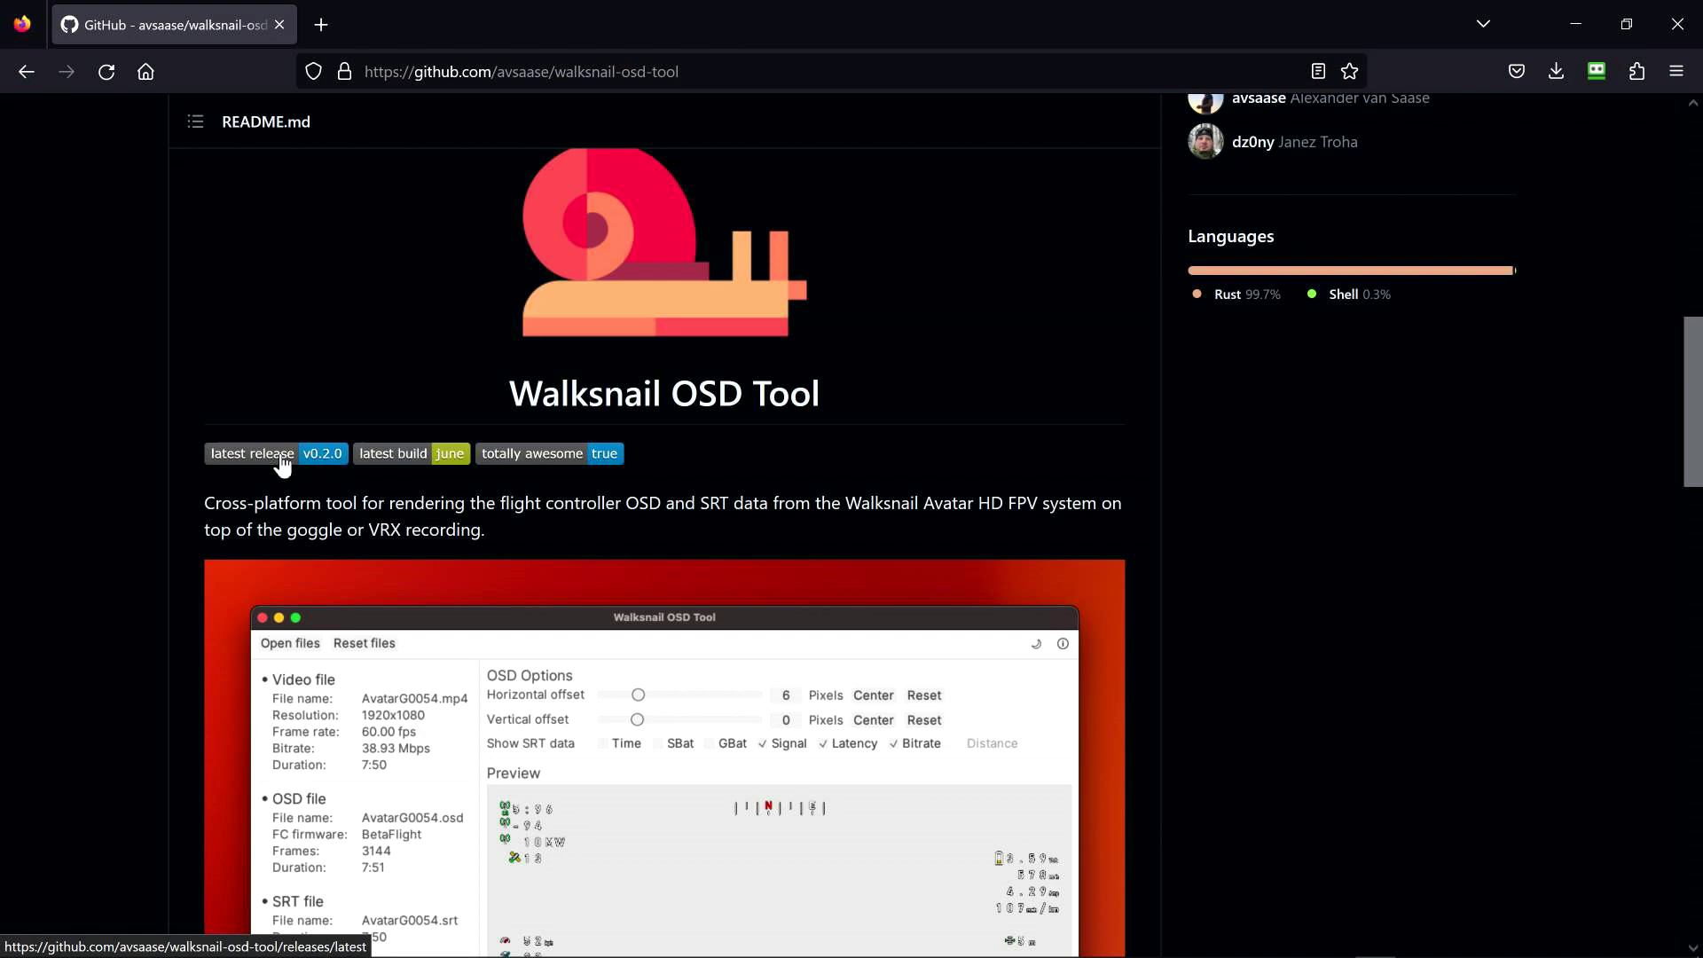
pyautogui.scroll(-10, 280, 462)
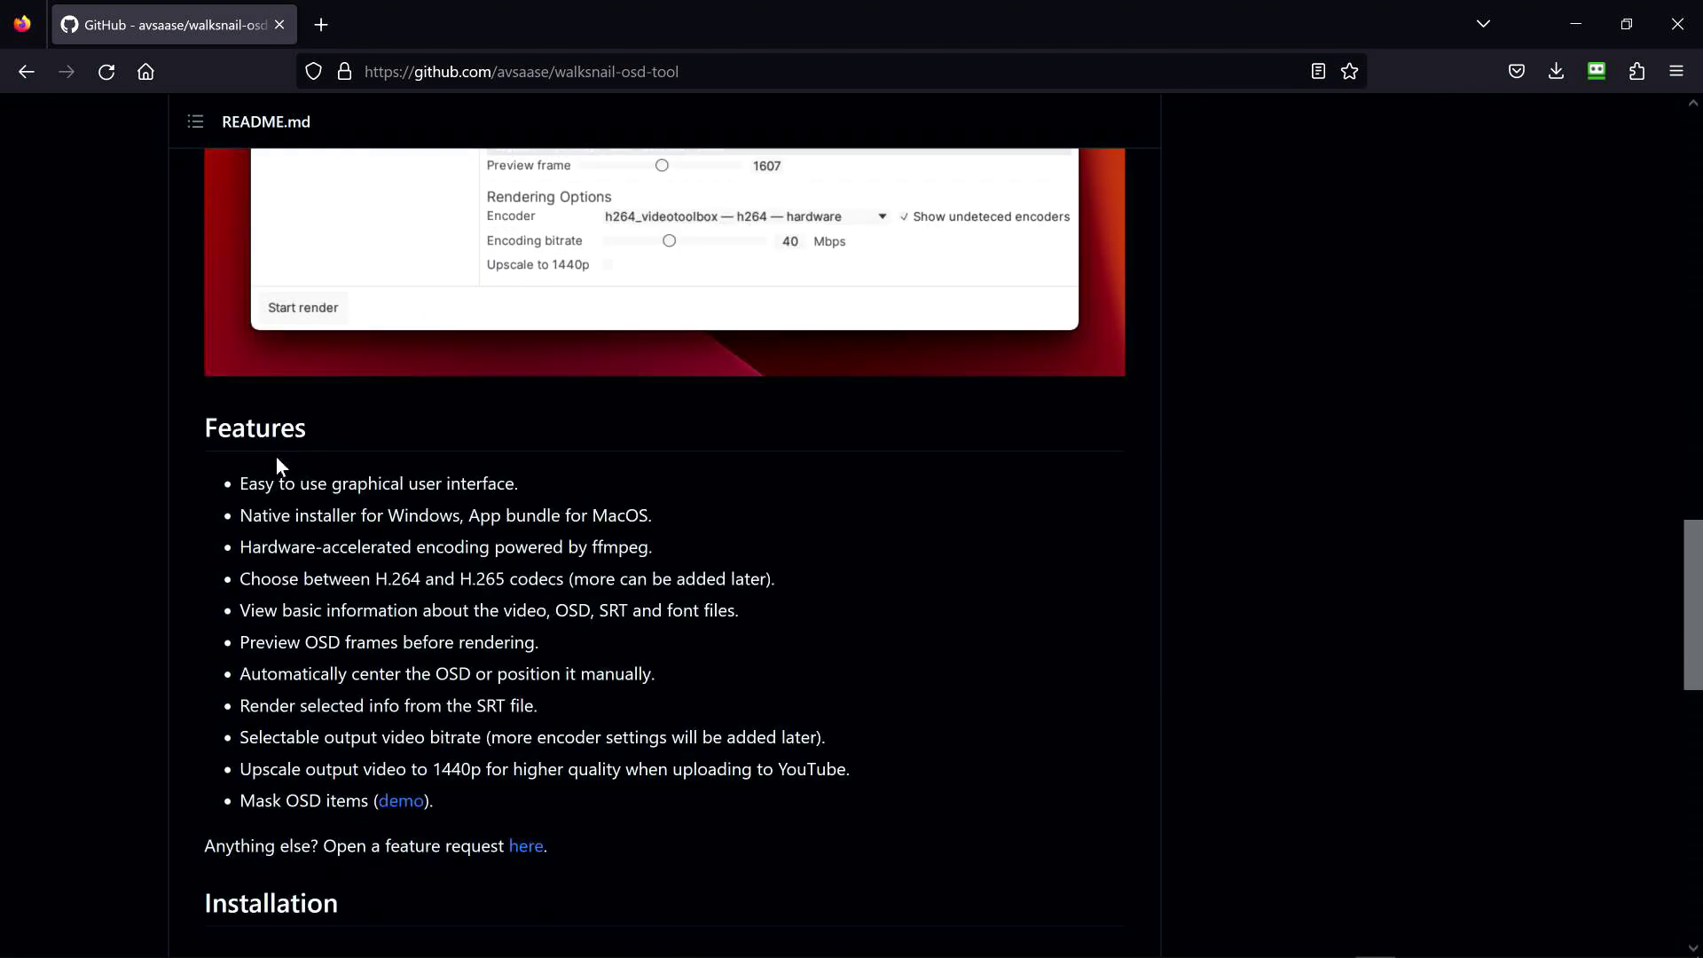
pyautogui.scroll(-4, 280, 462)
pyautogui.scroll(-5, 277, 465)
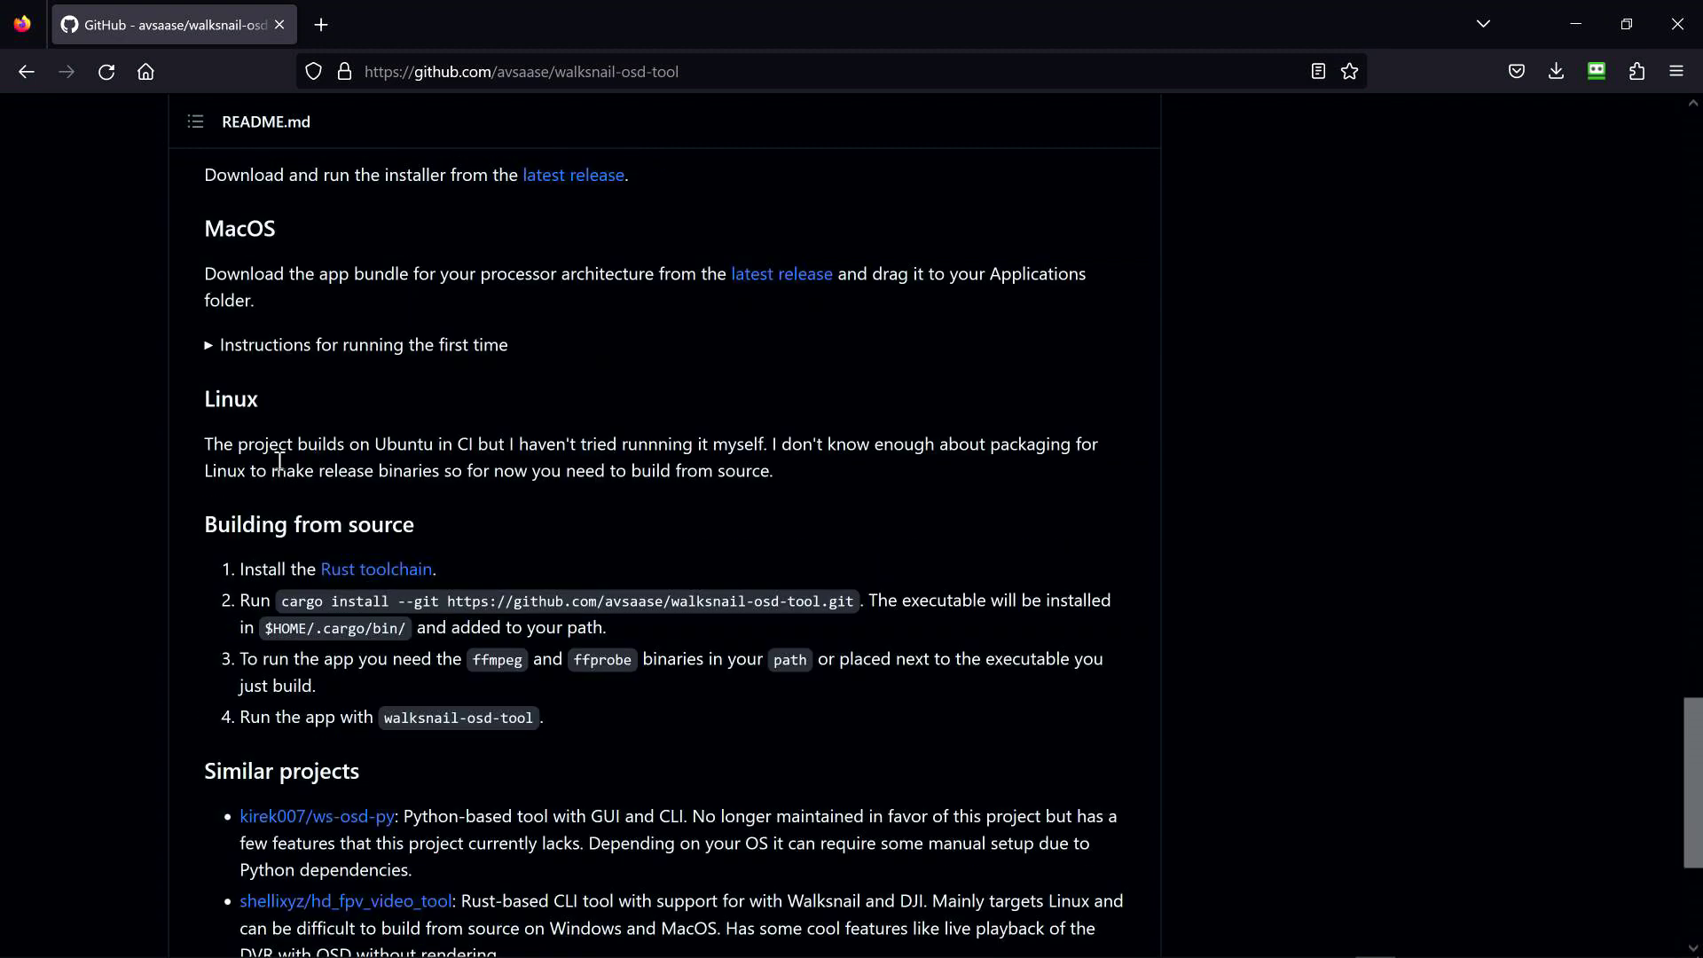
pyautogui.scroll(-4, 280, 463)
pyautogui.scroll(18, 278, 464)
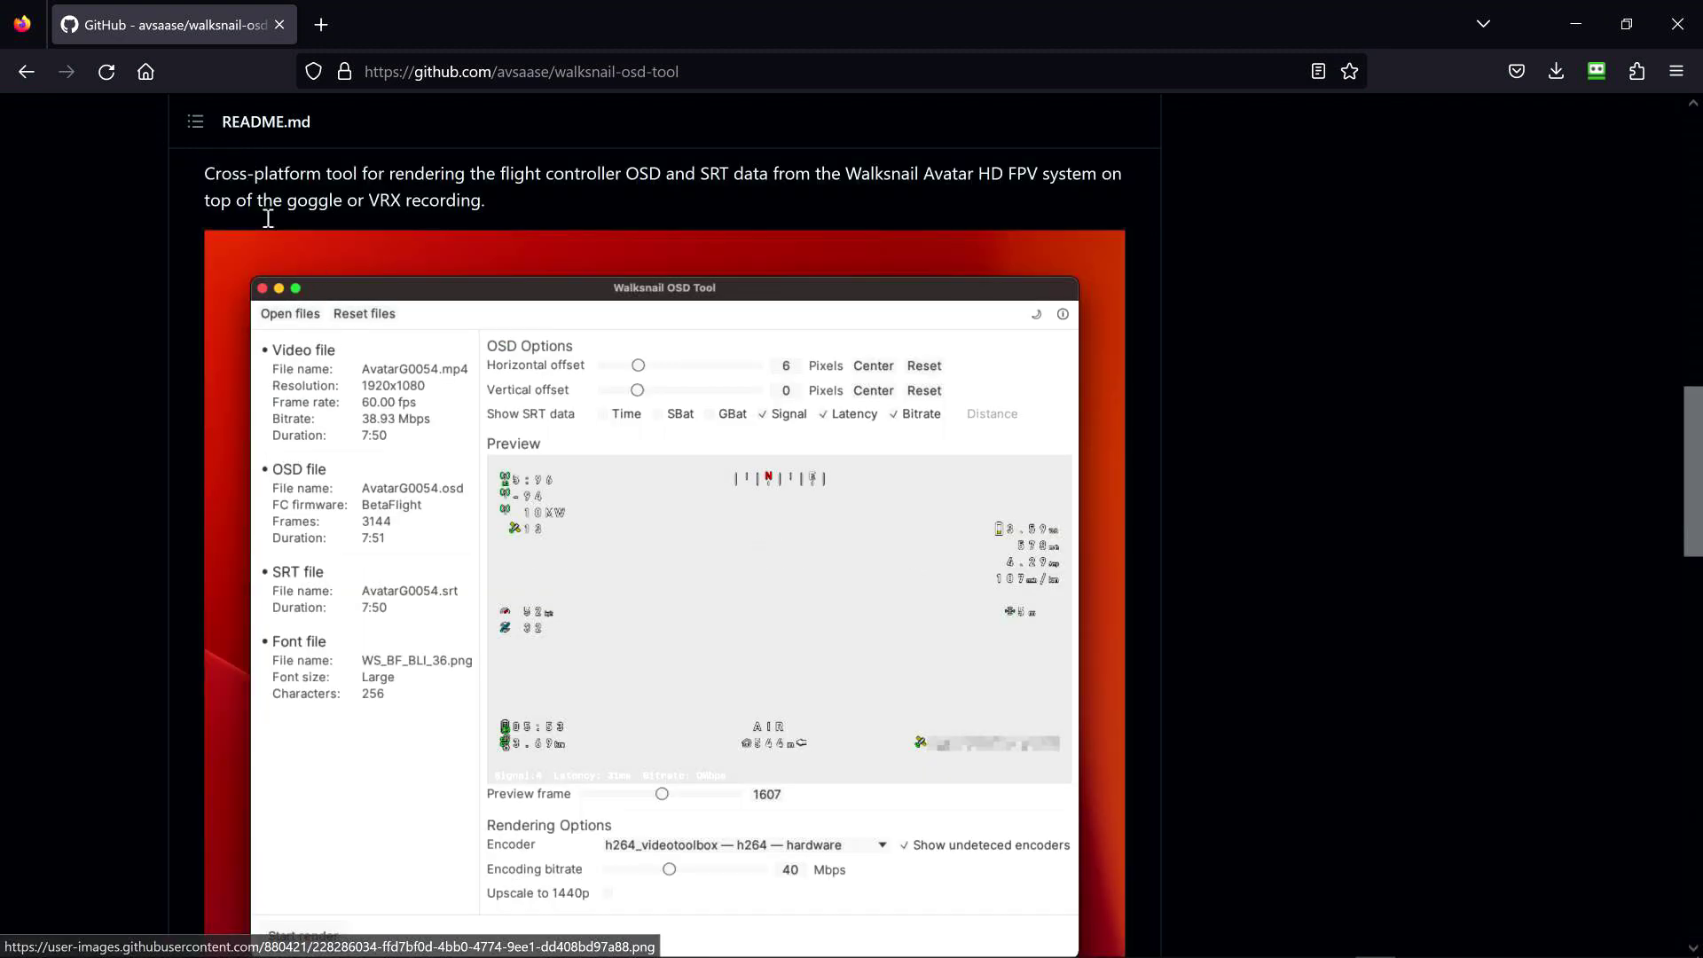
pyautogui.scroll(4, 307, 379)
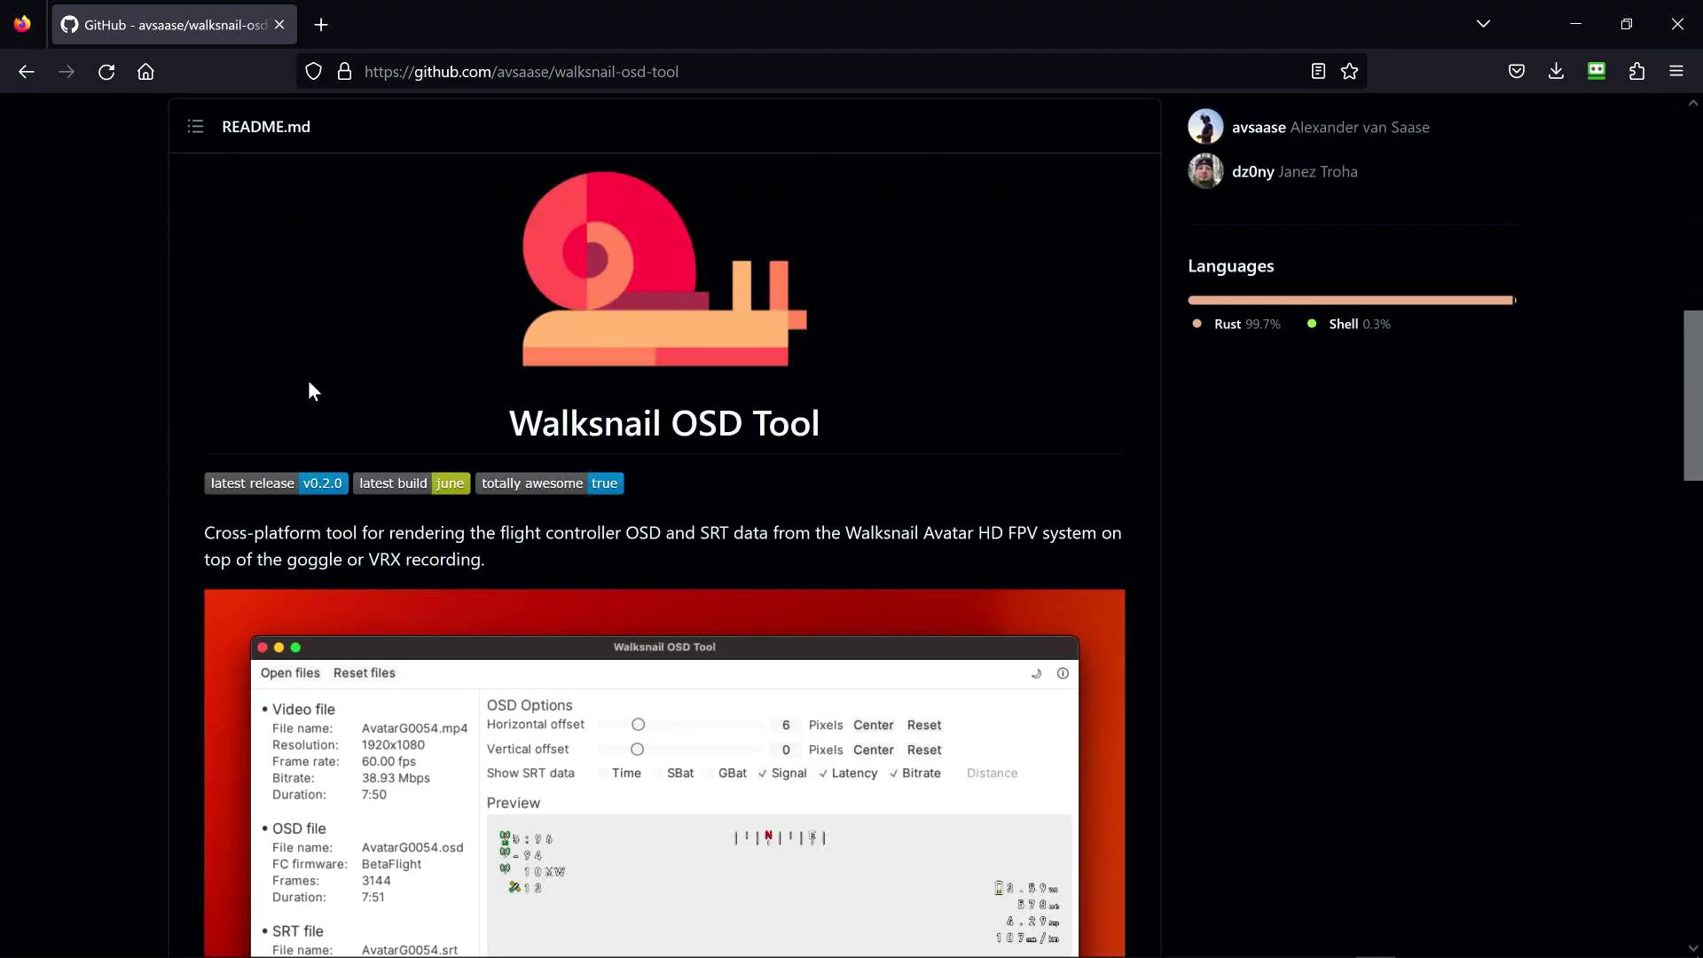
# Open the v0.2.0 release page and scroll to its assets, including walksnail-osd-tool-windows.zip
pyautogui.click(304, 484)
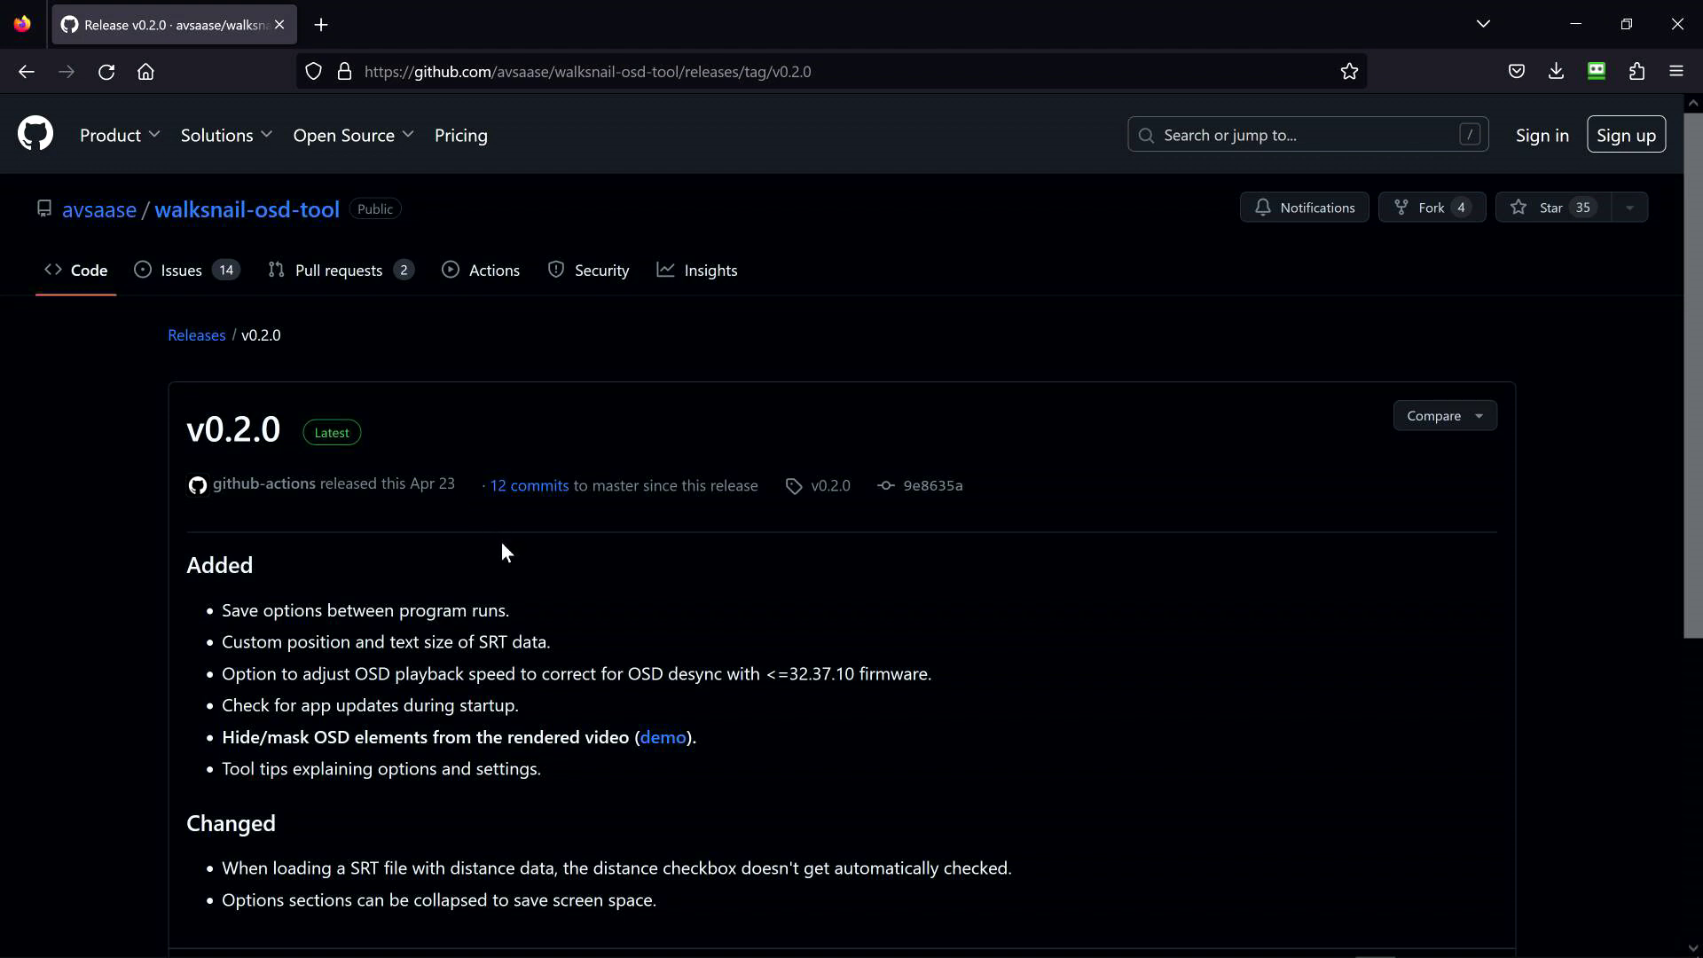
pyautogui.scroll(-5, 502, 543)
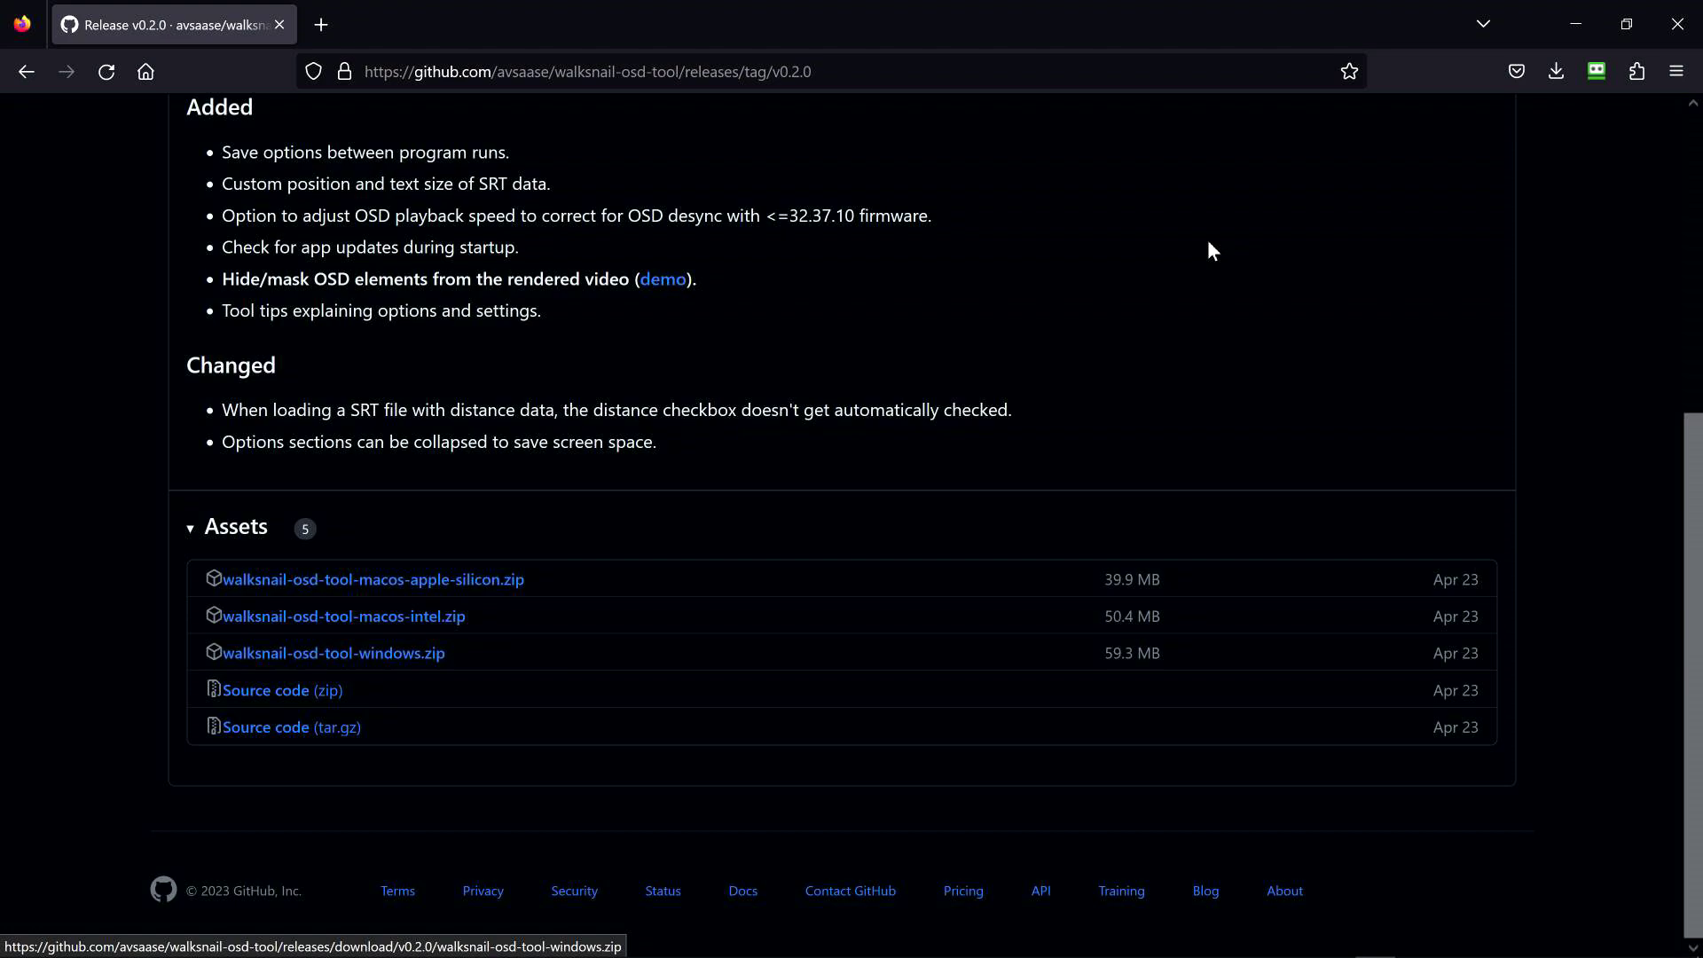
# Close the browser, launch Walksnail OSD Tool from its Start menu folder, and maximise it
pyautogui.click(1688, 27)
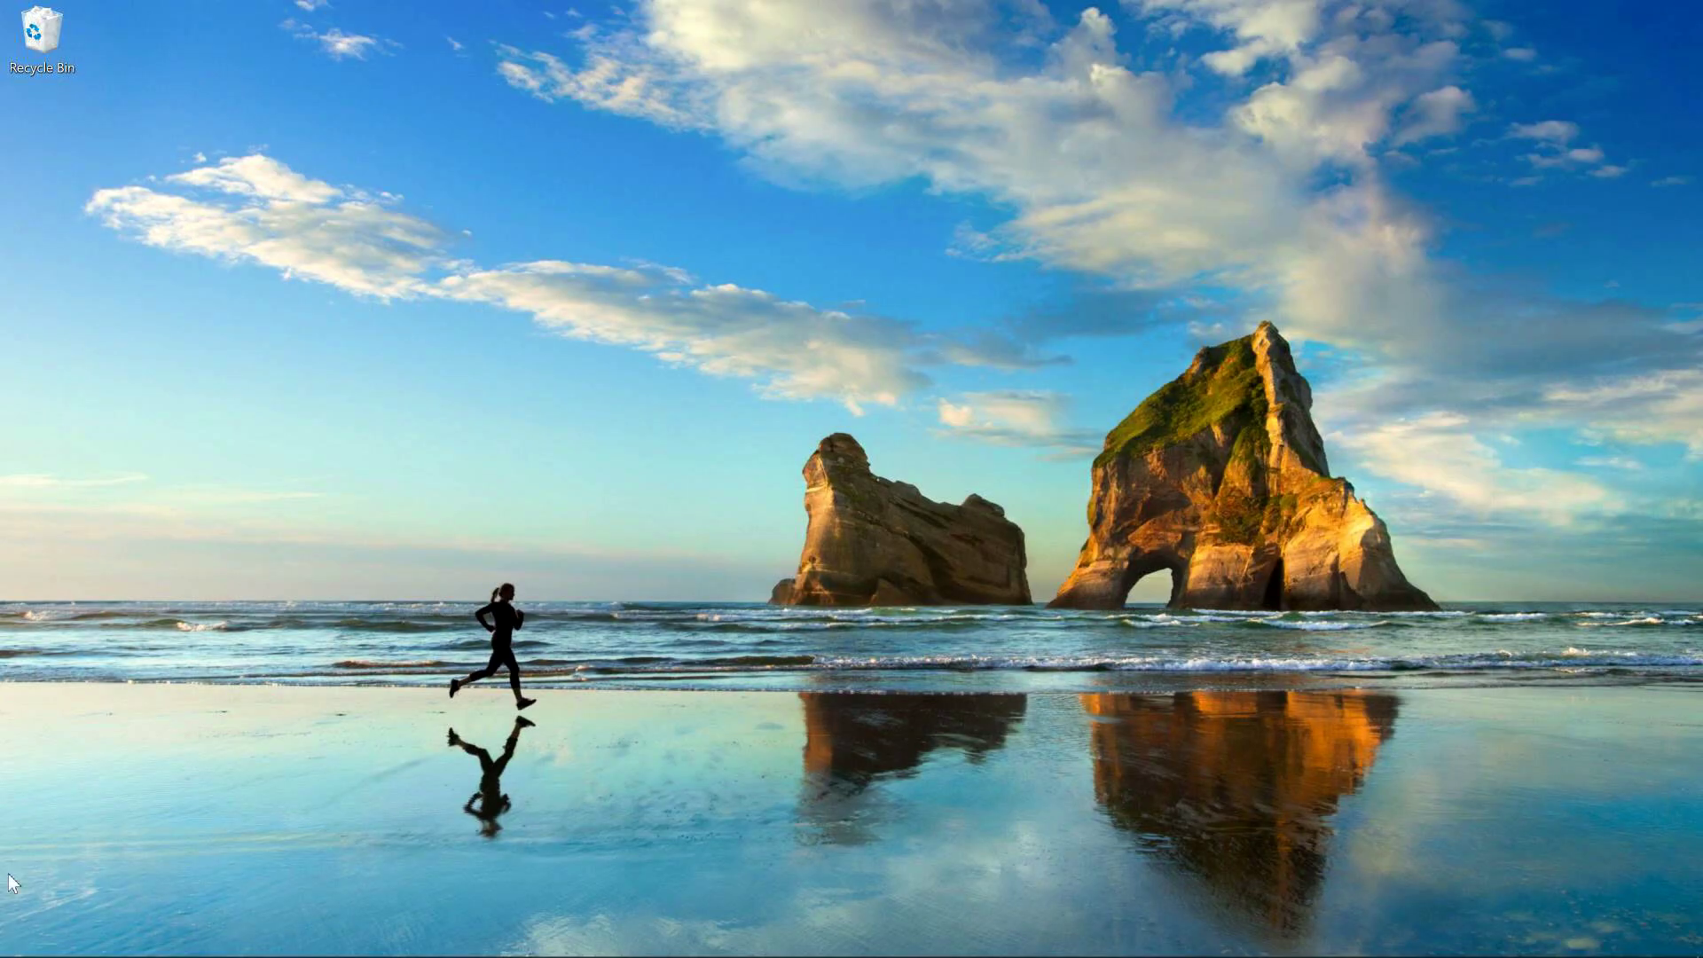
pyautogui.click(20, 944)
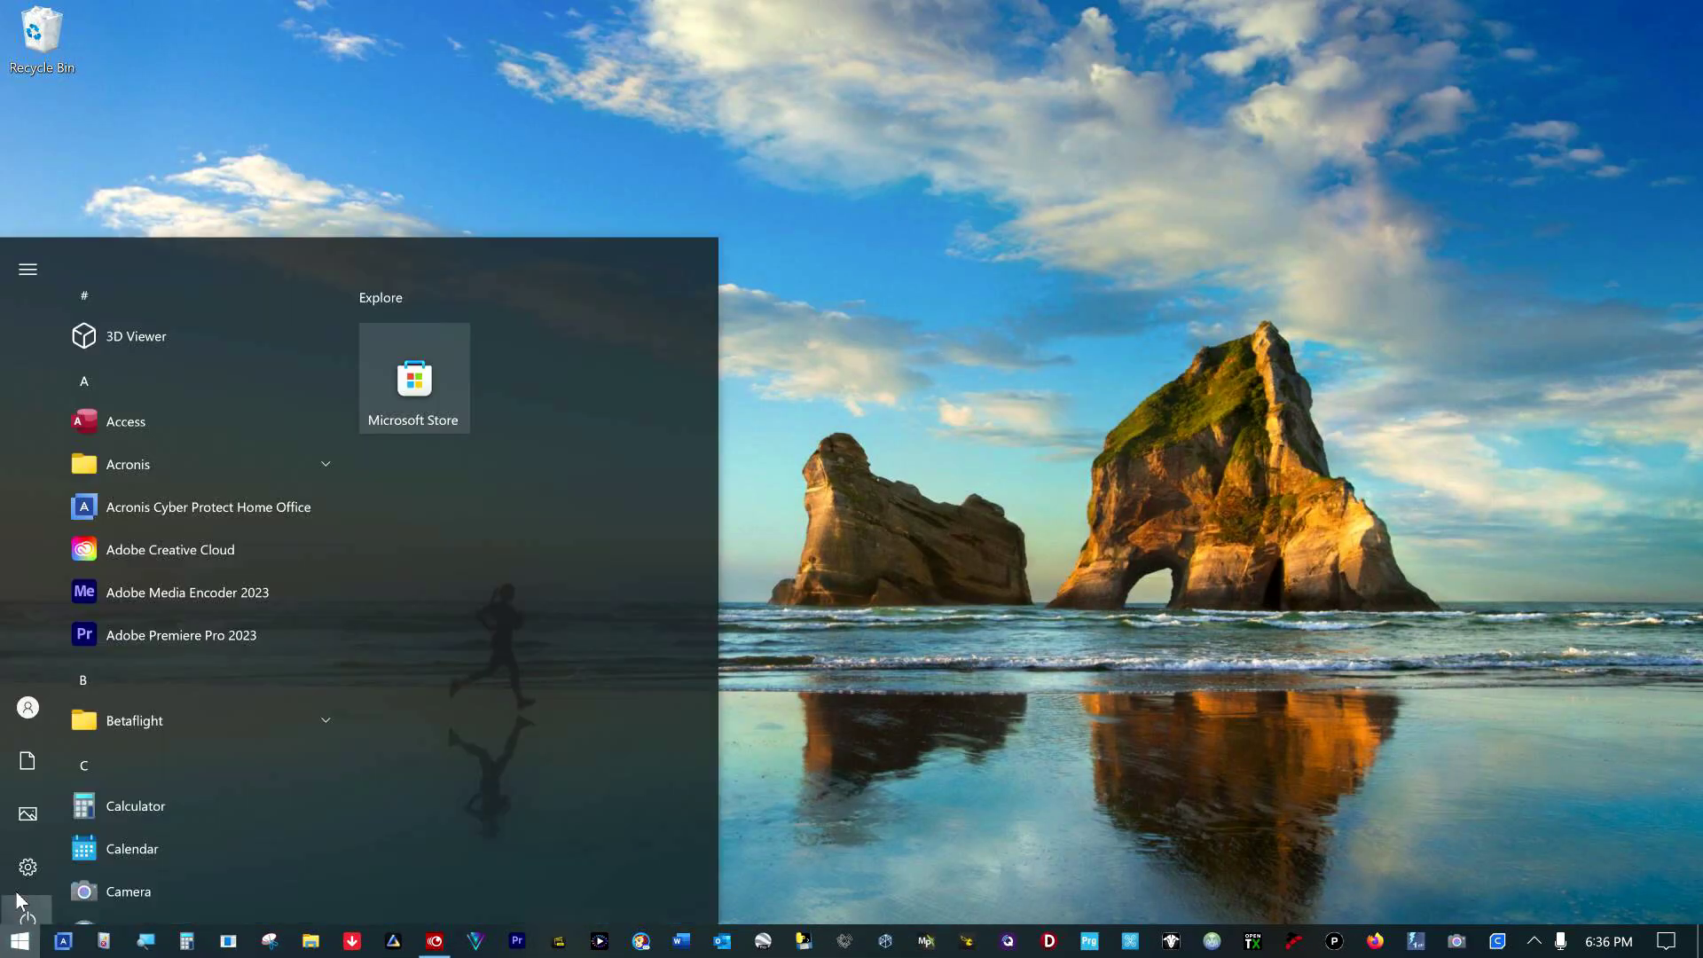
pyautogui.scroll(-15, 141, 506)
pyautogui.scroll(-10, 144, 523)
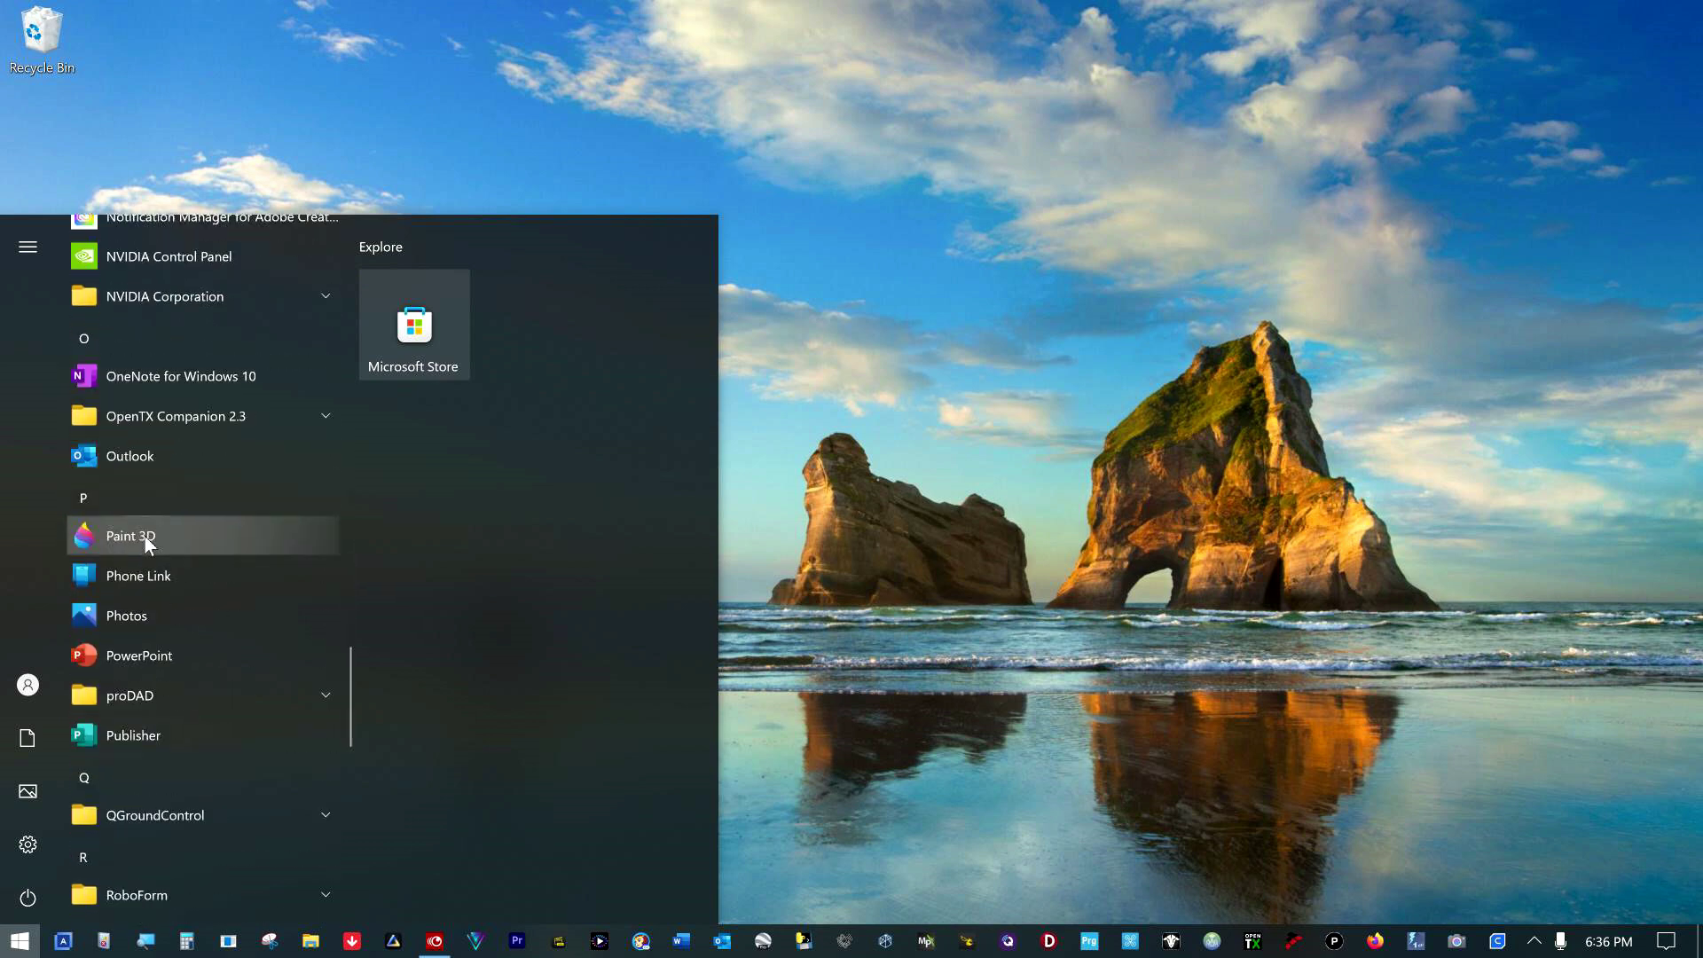
pyautogui.scroll(-5, 181, 709)
pyautogui.scroll(-8, 184, 732)
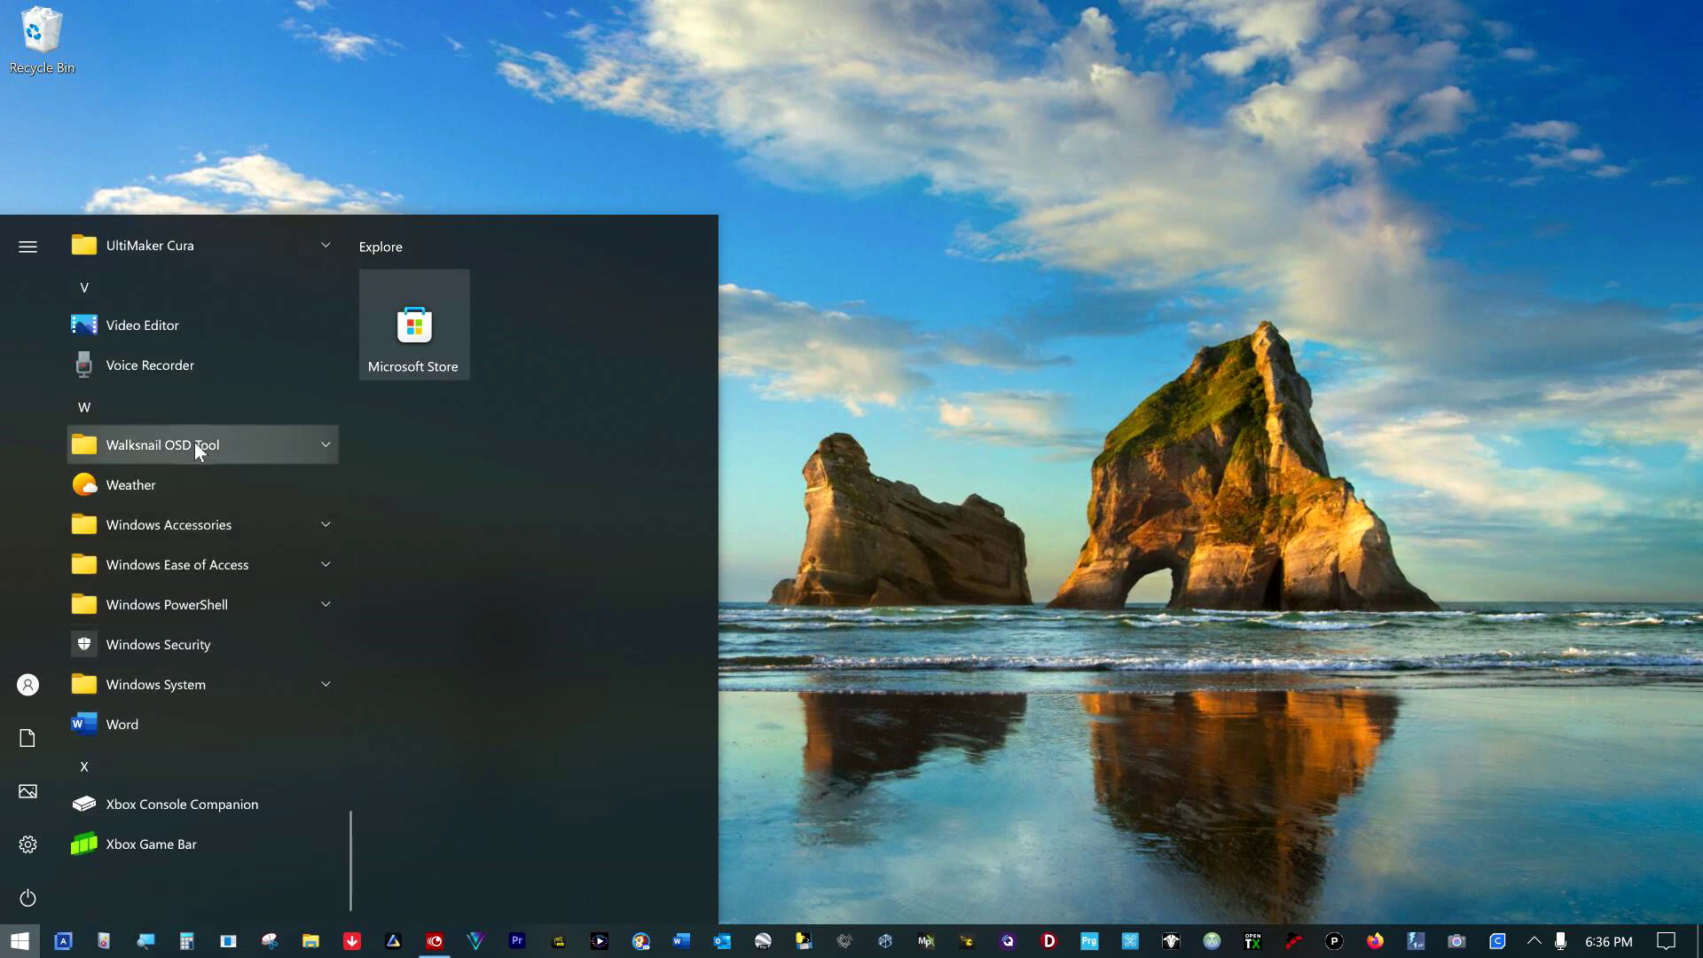
pyautogui.click(194, 443)
pyautogui.click(190, 485)
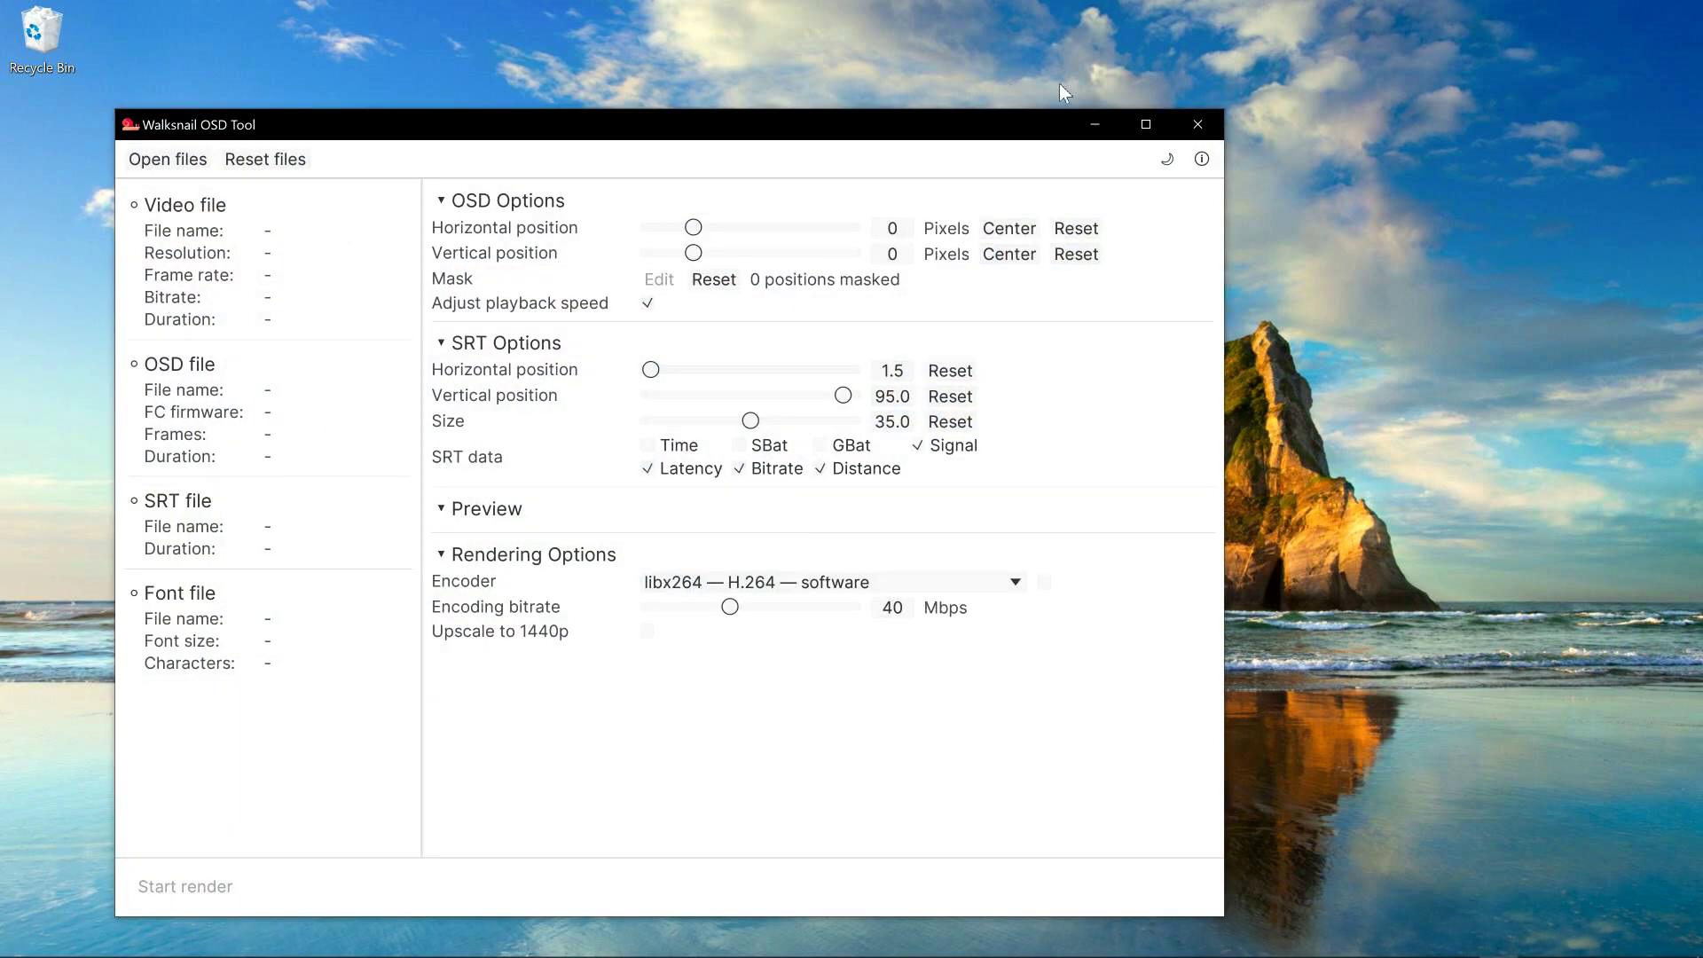
pyautogui.click(1146, 124)
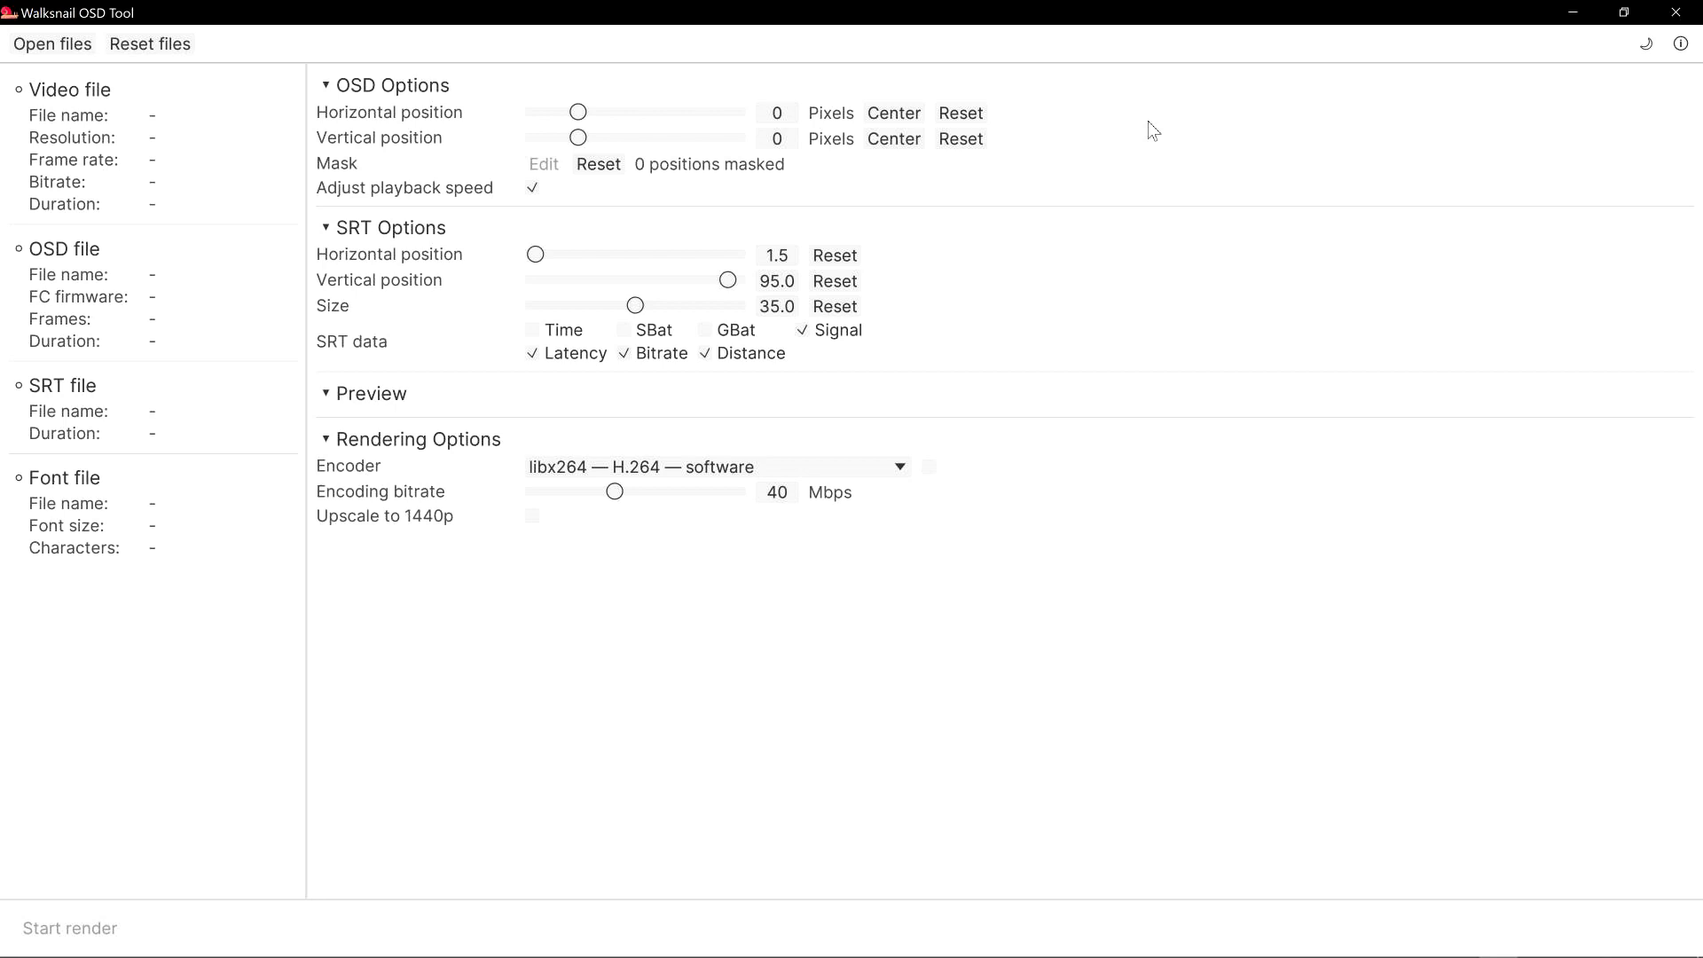
# Load AvatarG0000.mp4, .osd and .srt from D:\Video Production\Nazgul Evoque Second Test Flight\Walksnail RX
pyautogui.click(36, 46)
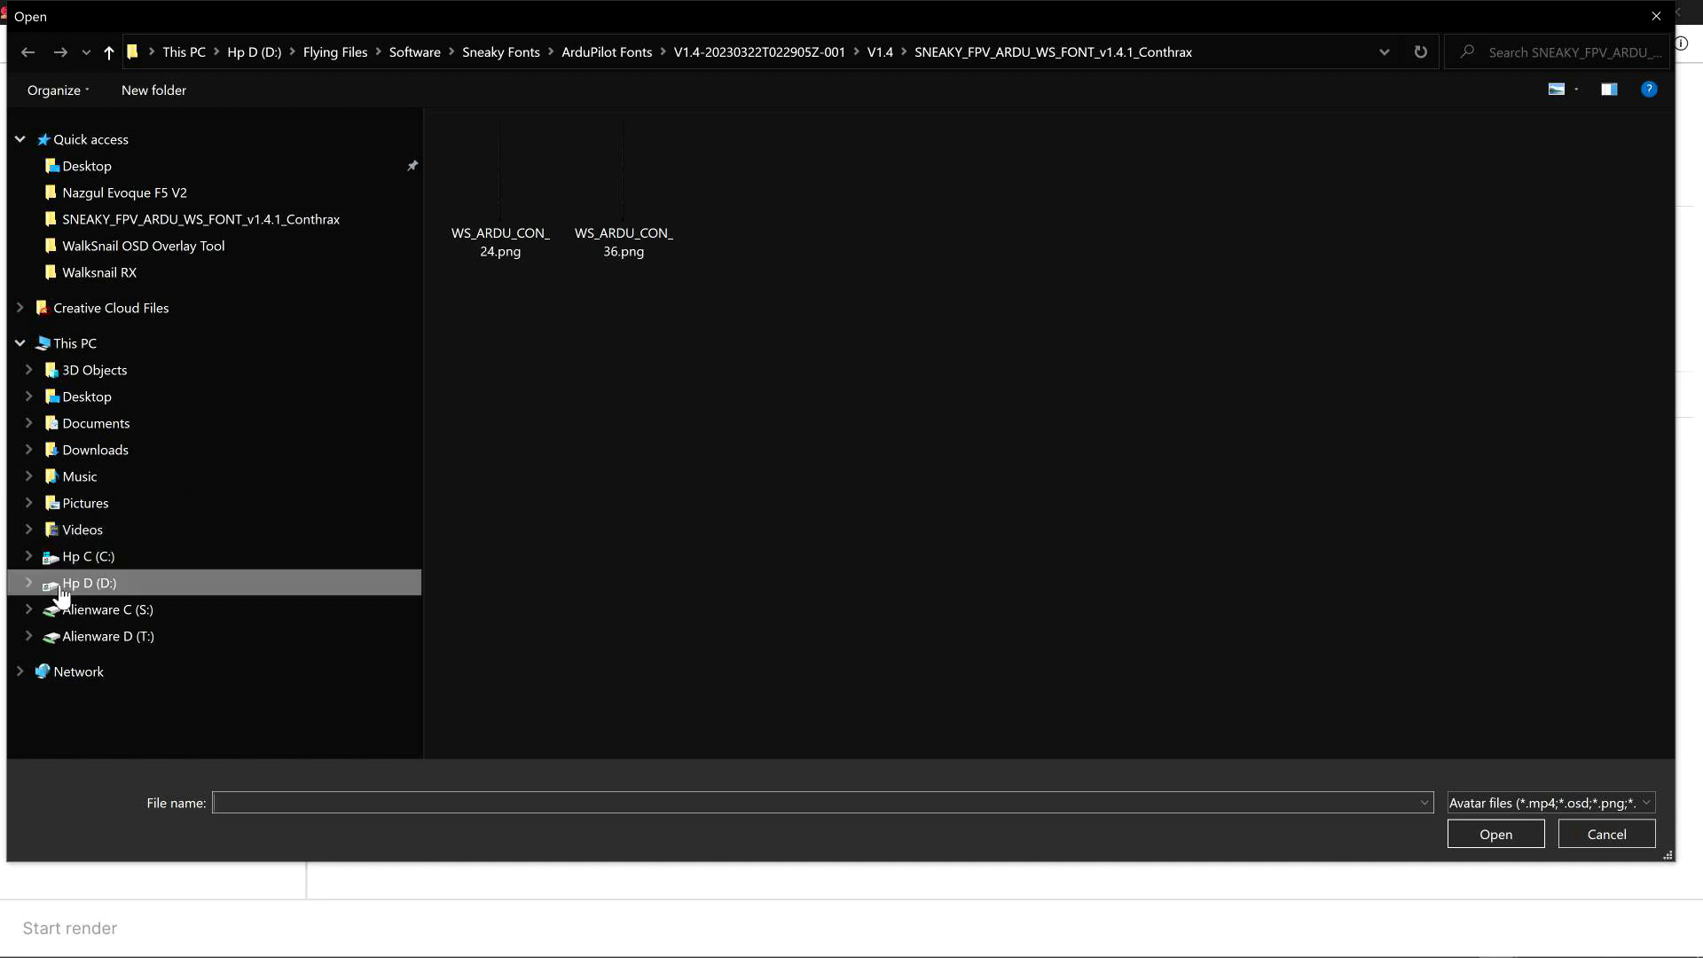
pyautogui.click(29, 583)
pyautogui.scroll(-1, 128, 665)
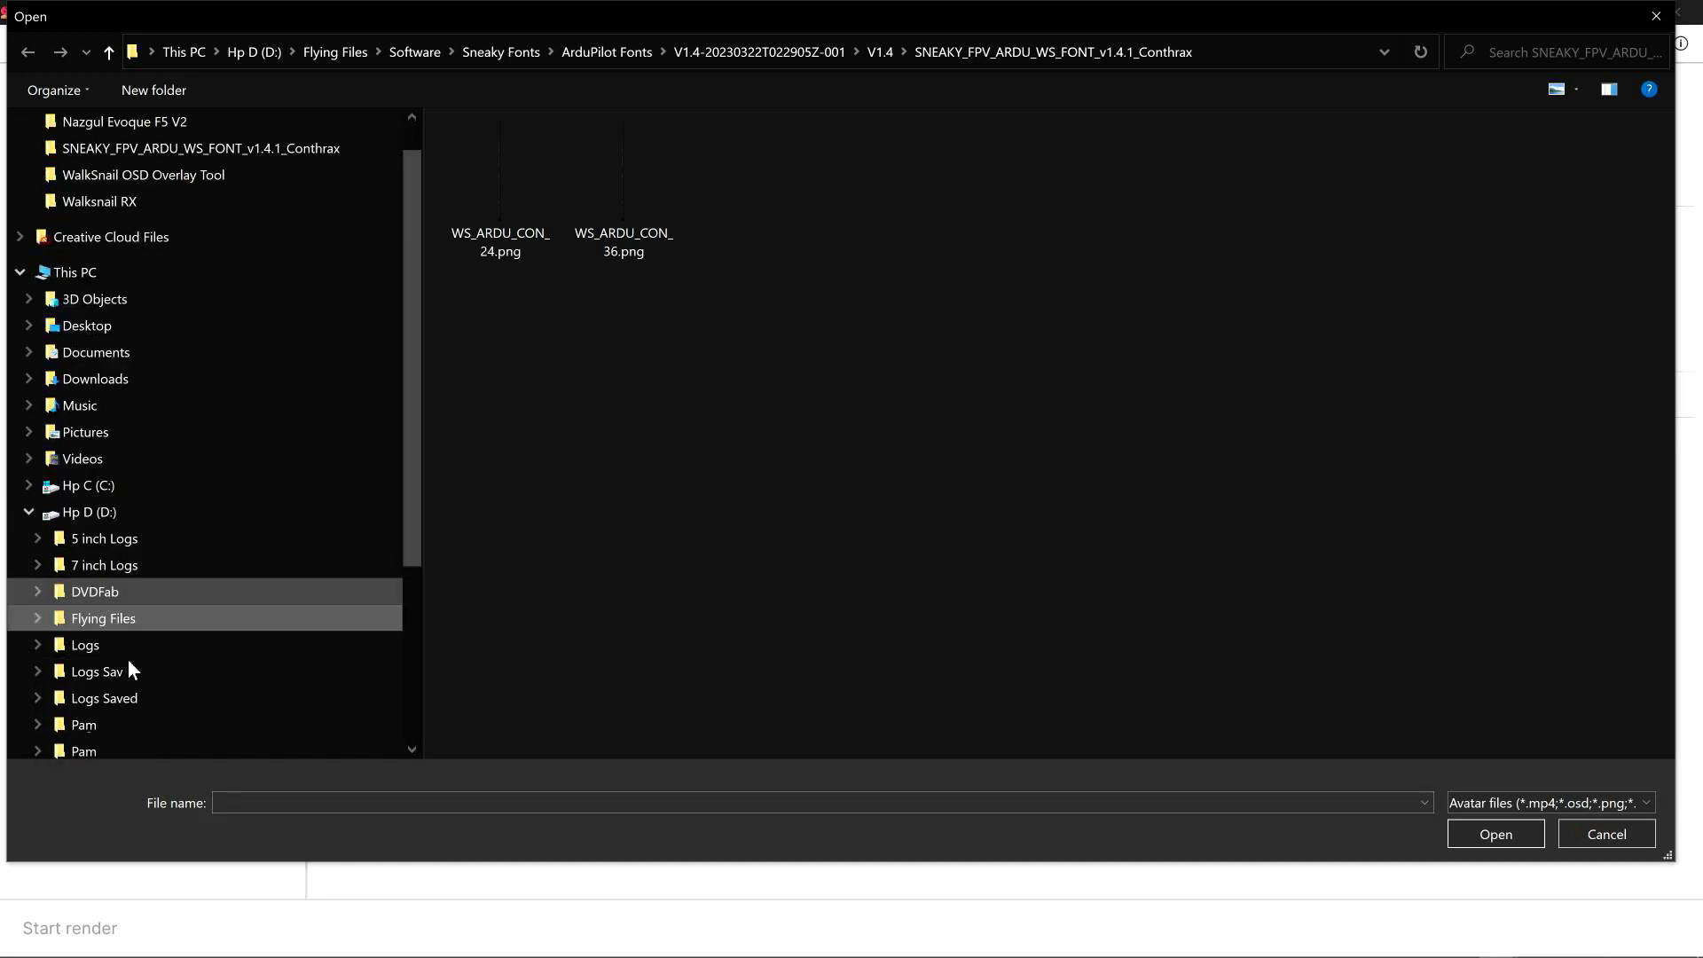
pyautogui.scroll(-2, 130, 655)
pyautogui.scroll(1, 130, 653)
pyautogui.scroll(-2, 130, 652)
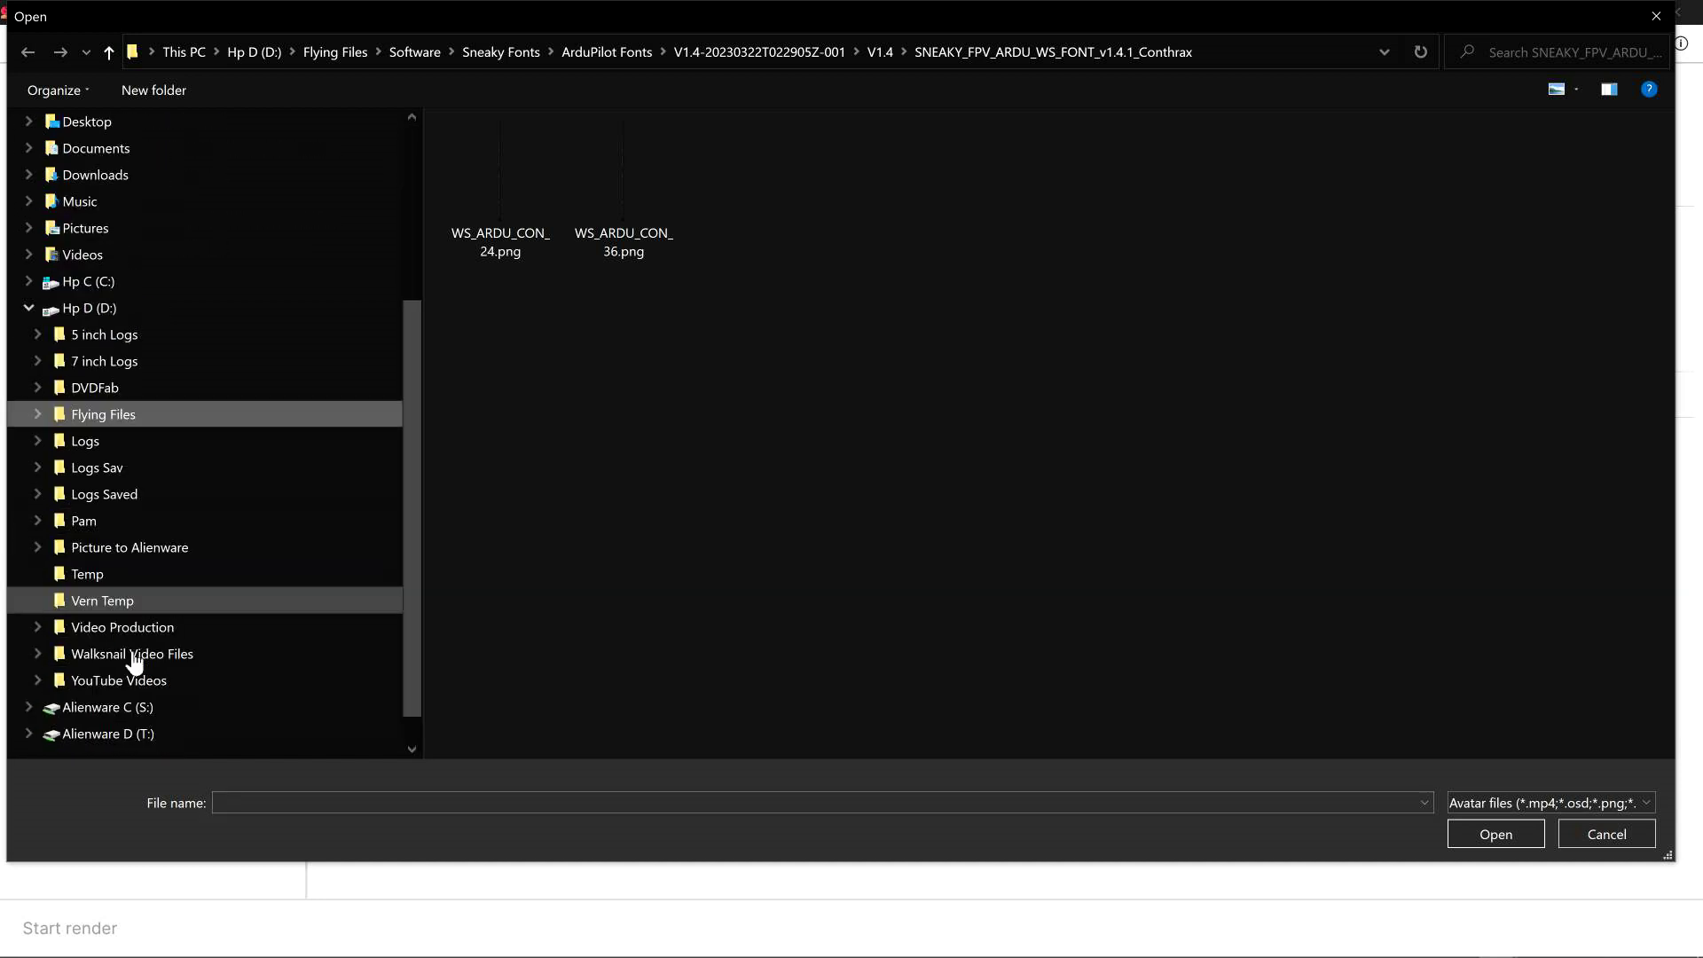
pyautogui.click(122, 627)
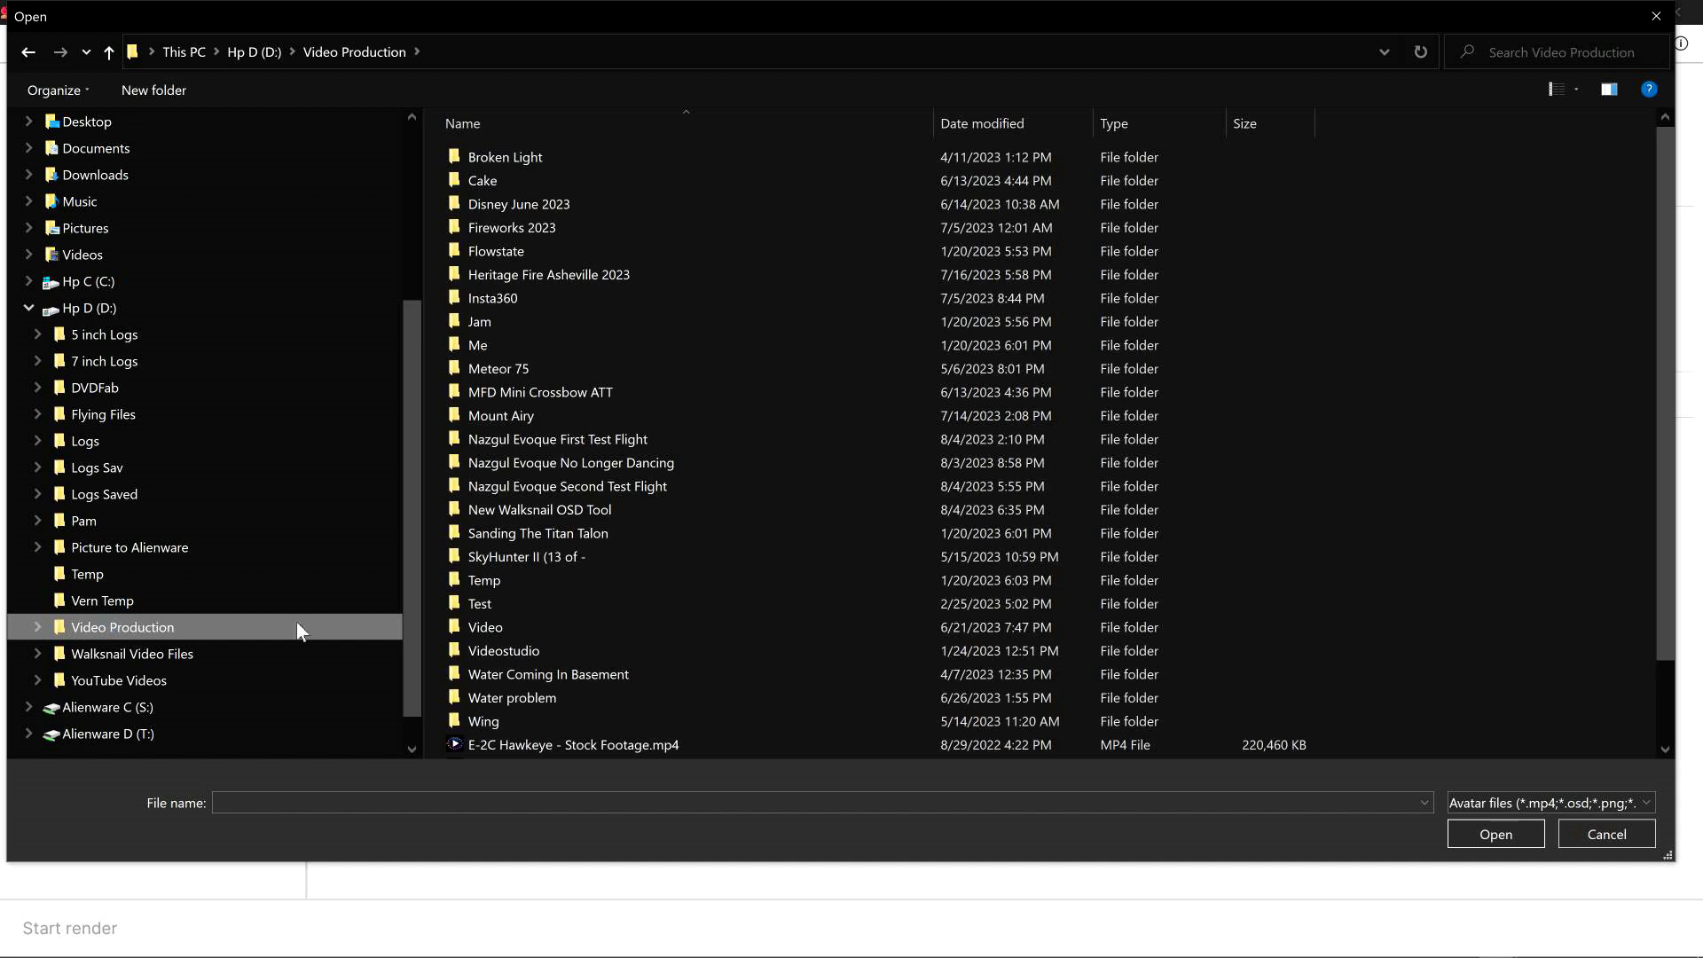
pyautogui.doubleClick(594, 485)
pyautogui.doubleClick(539, 176)
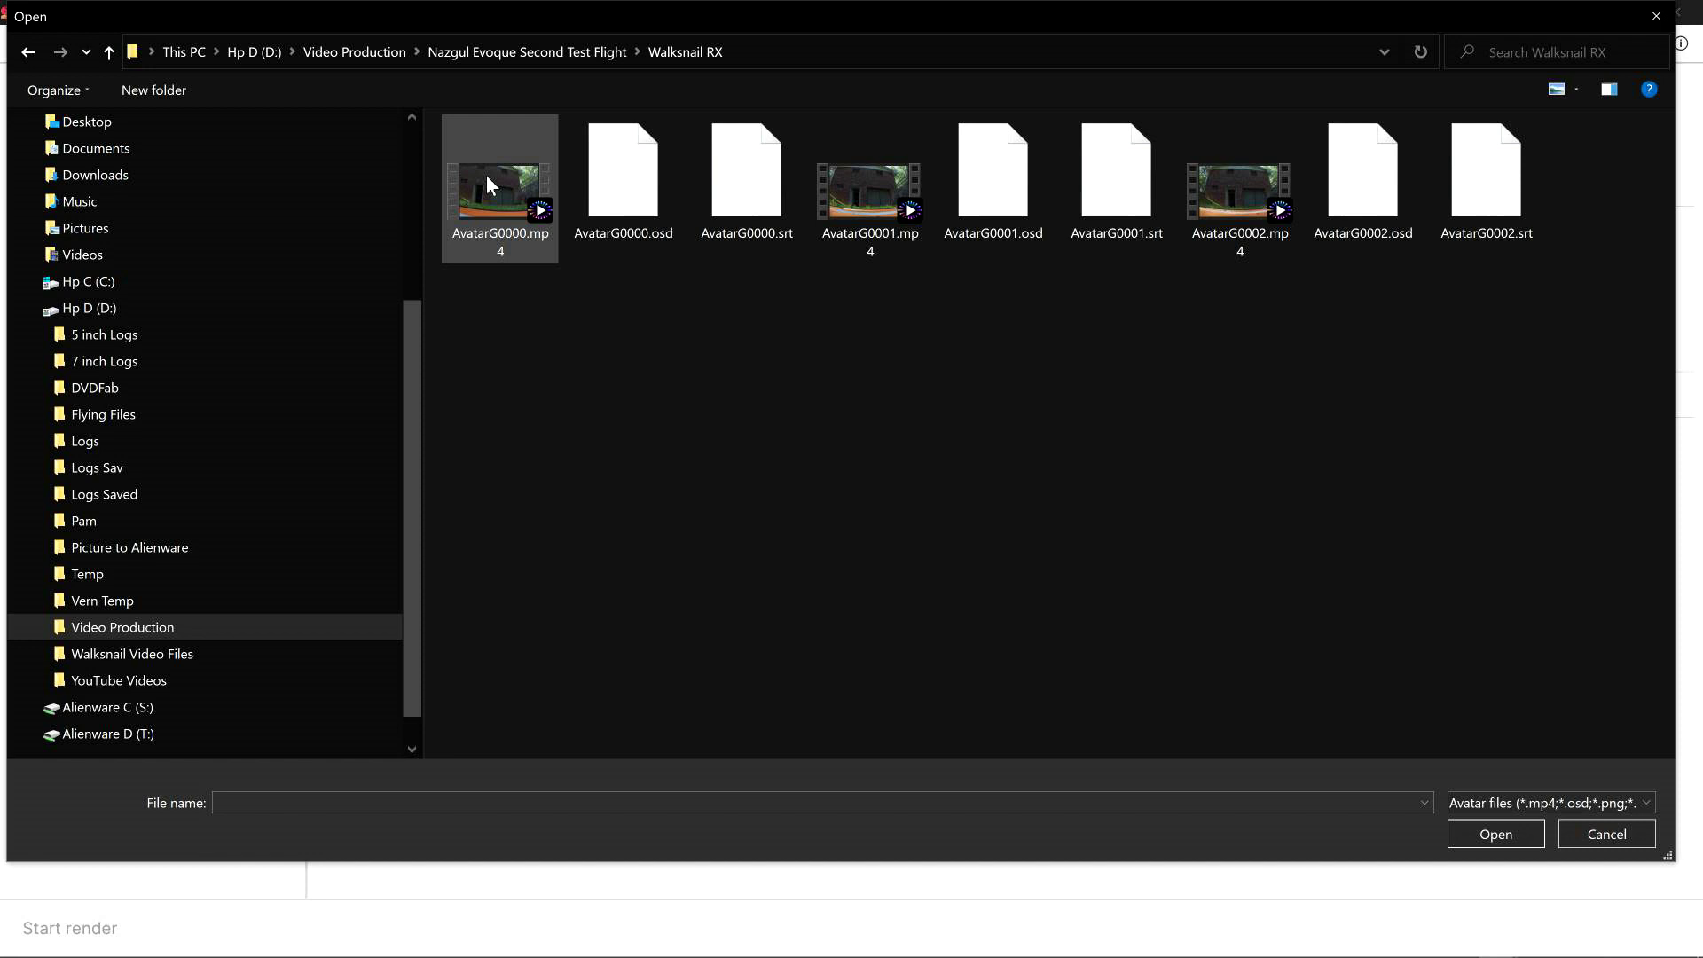
pyautogui.doubleClick(486, 174)
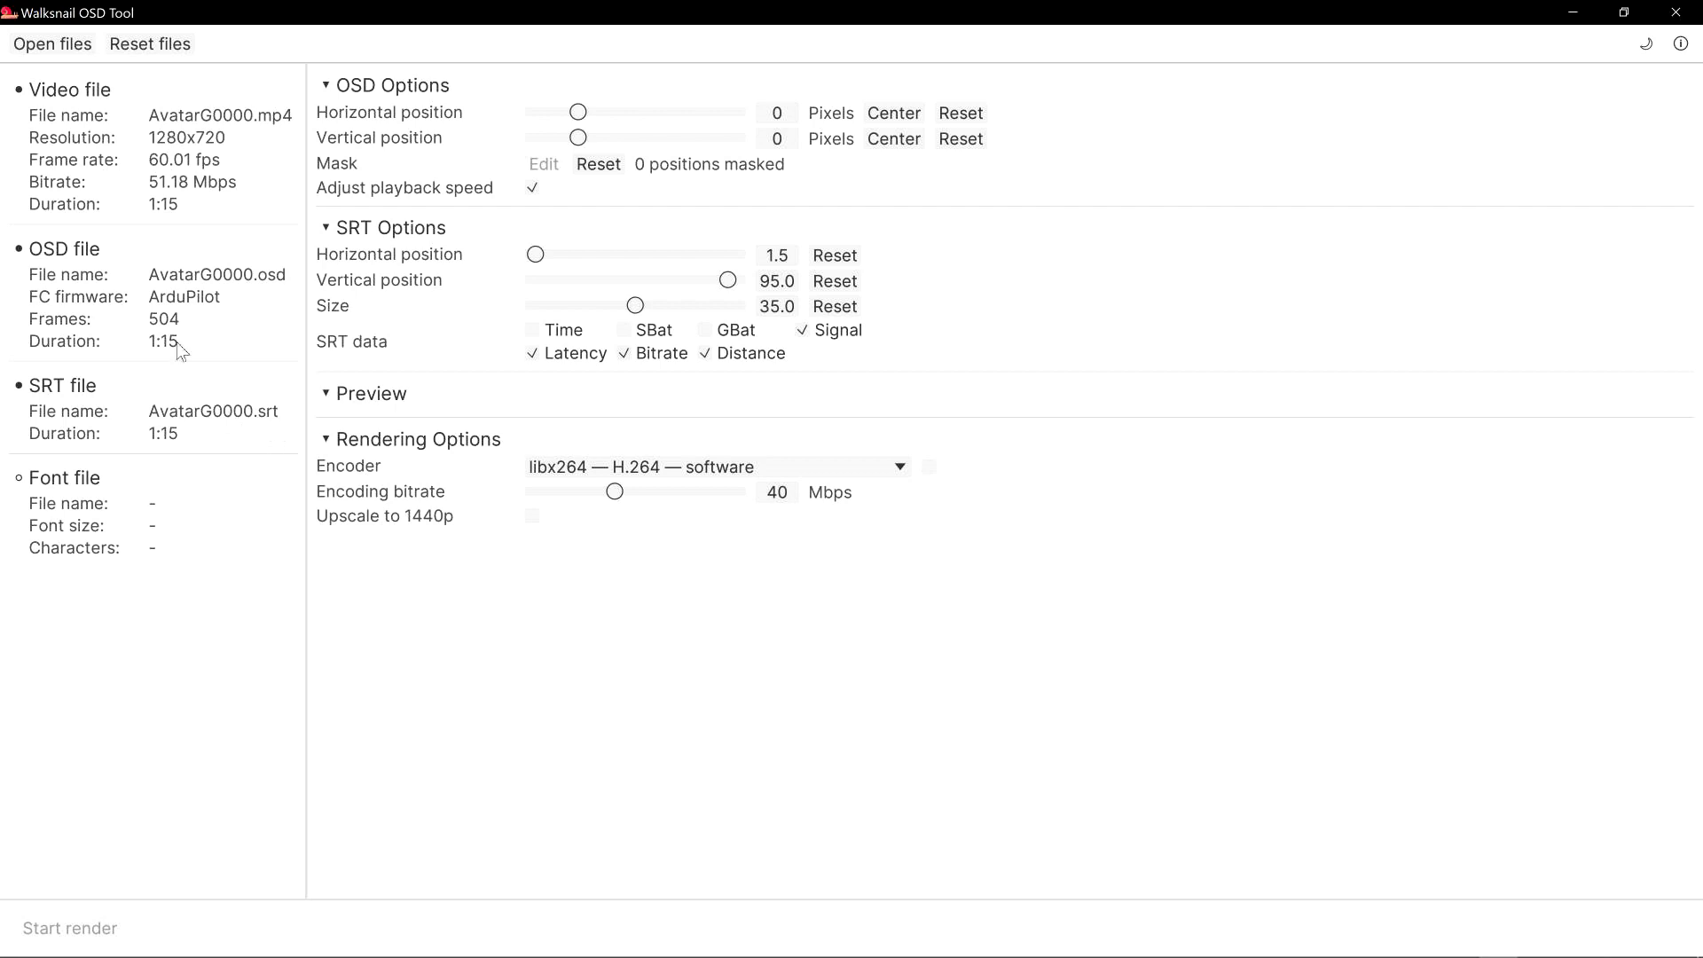
# Load the Sneaky Conthrax font WS_ARDU_CON_24.png from the Sneaky Fonts ArduPilot V1.4 folder
pyautogui.click(45, 46)
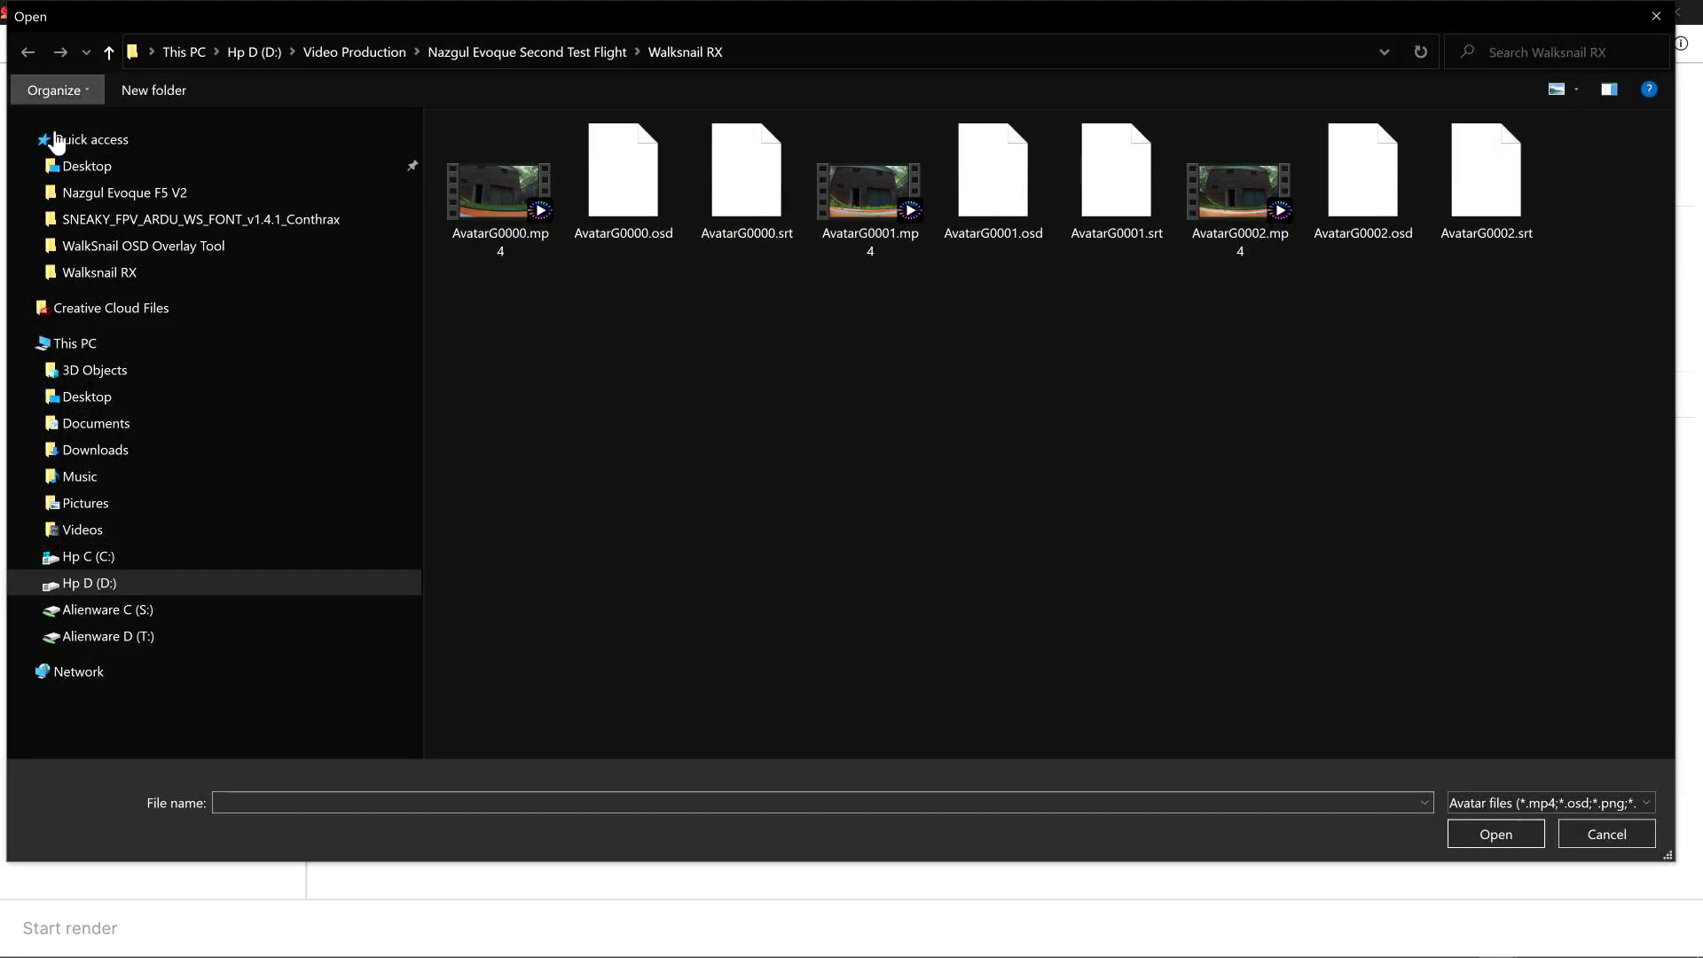
pyautogui.click(28, 583)
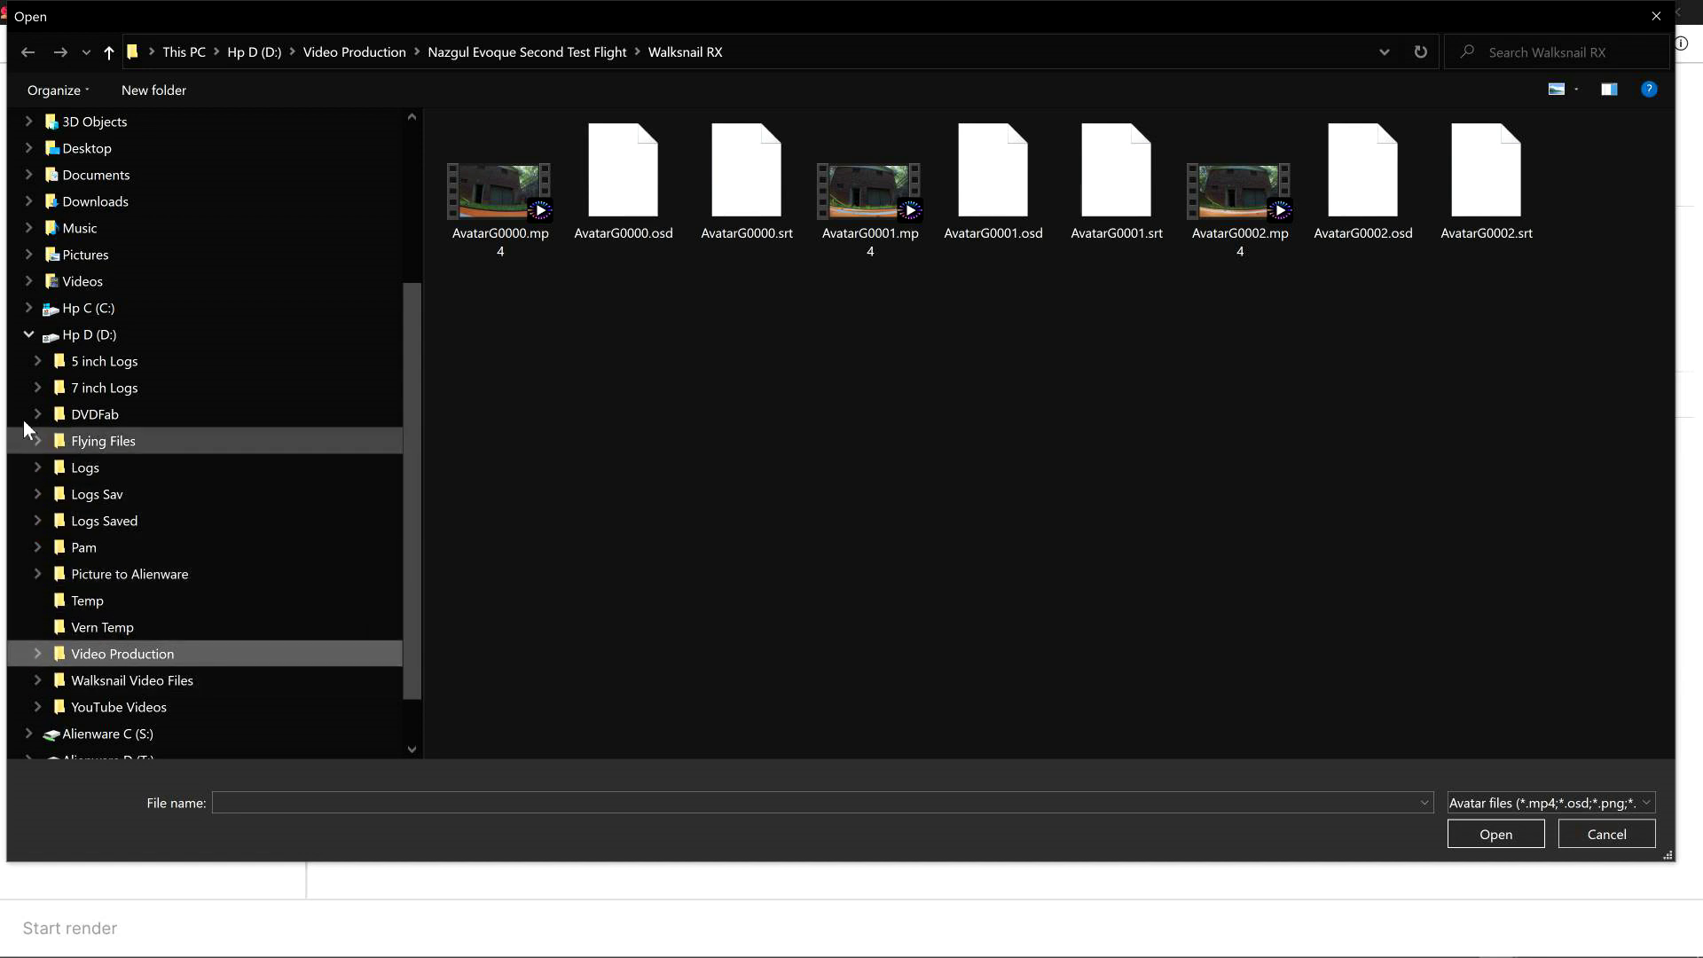
pyautogui.click(38, 441)
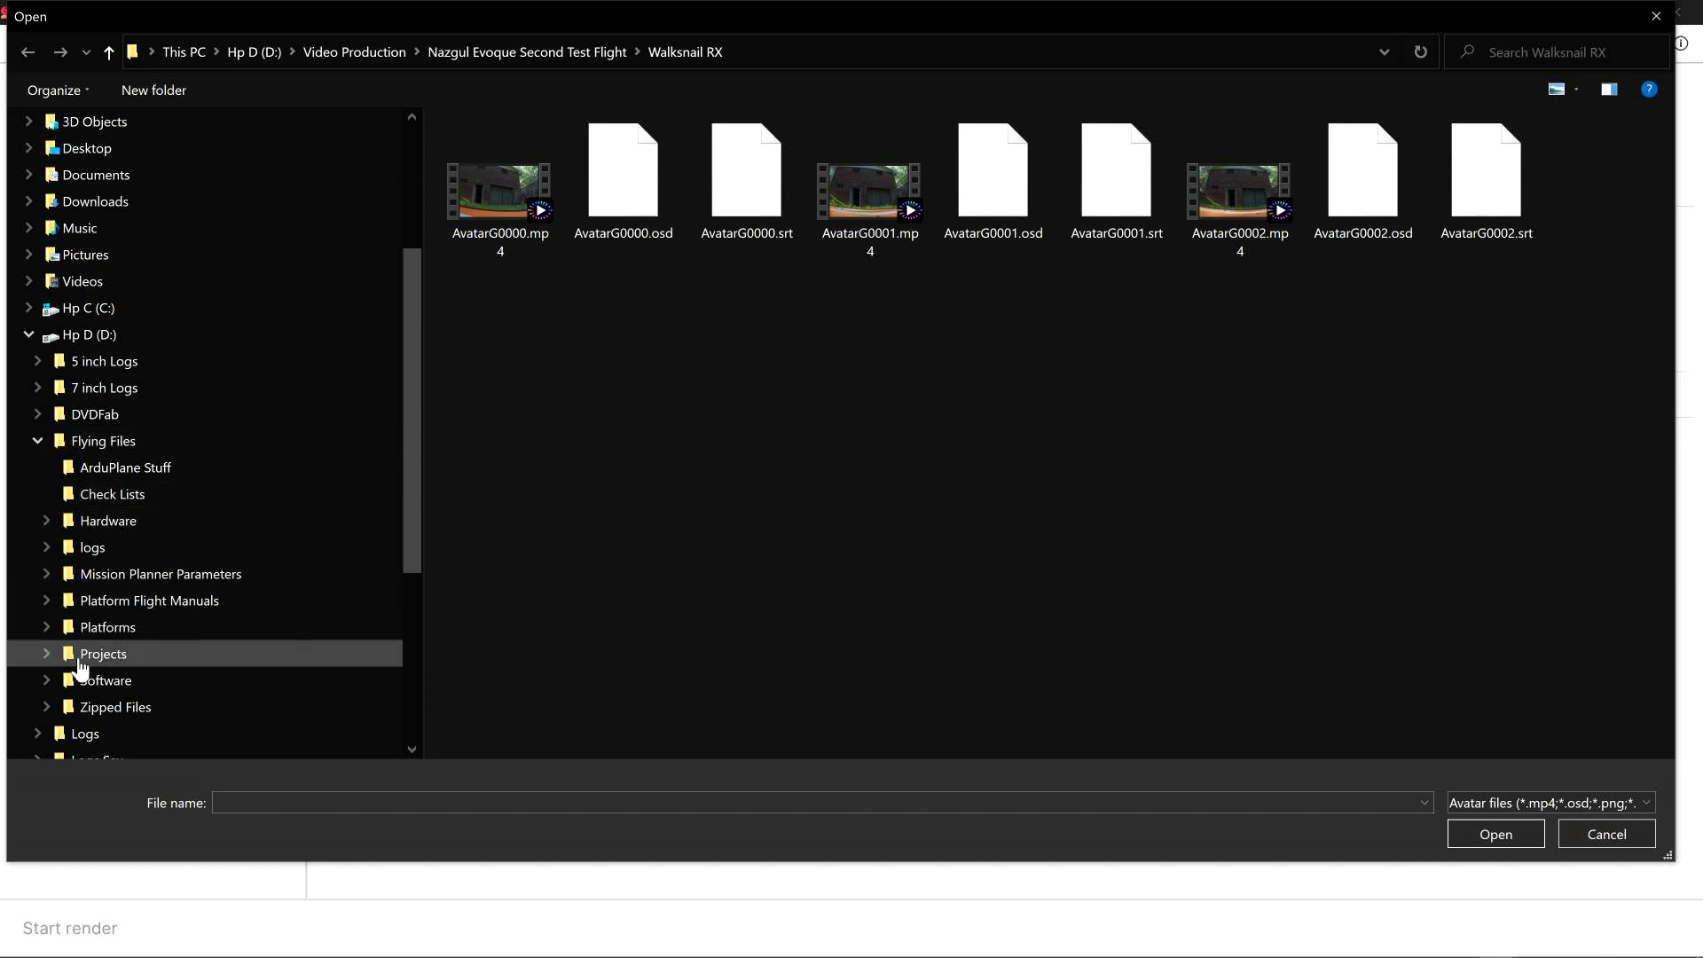
pyautogui.click(63, 681)
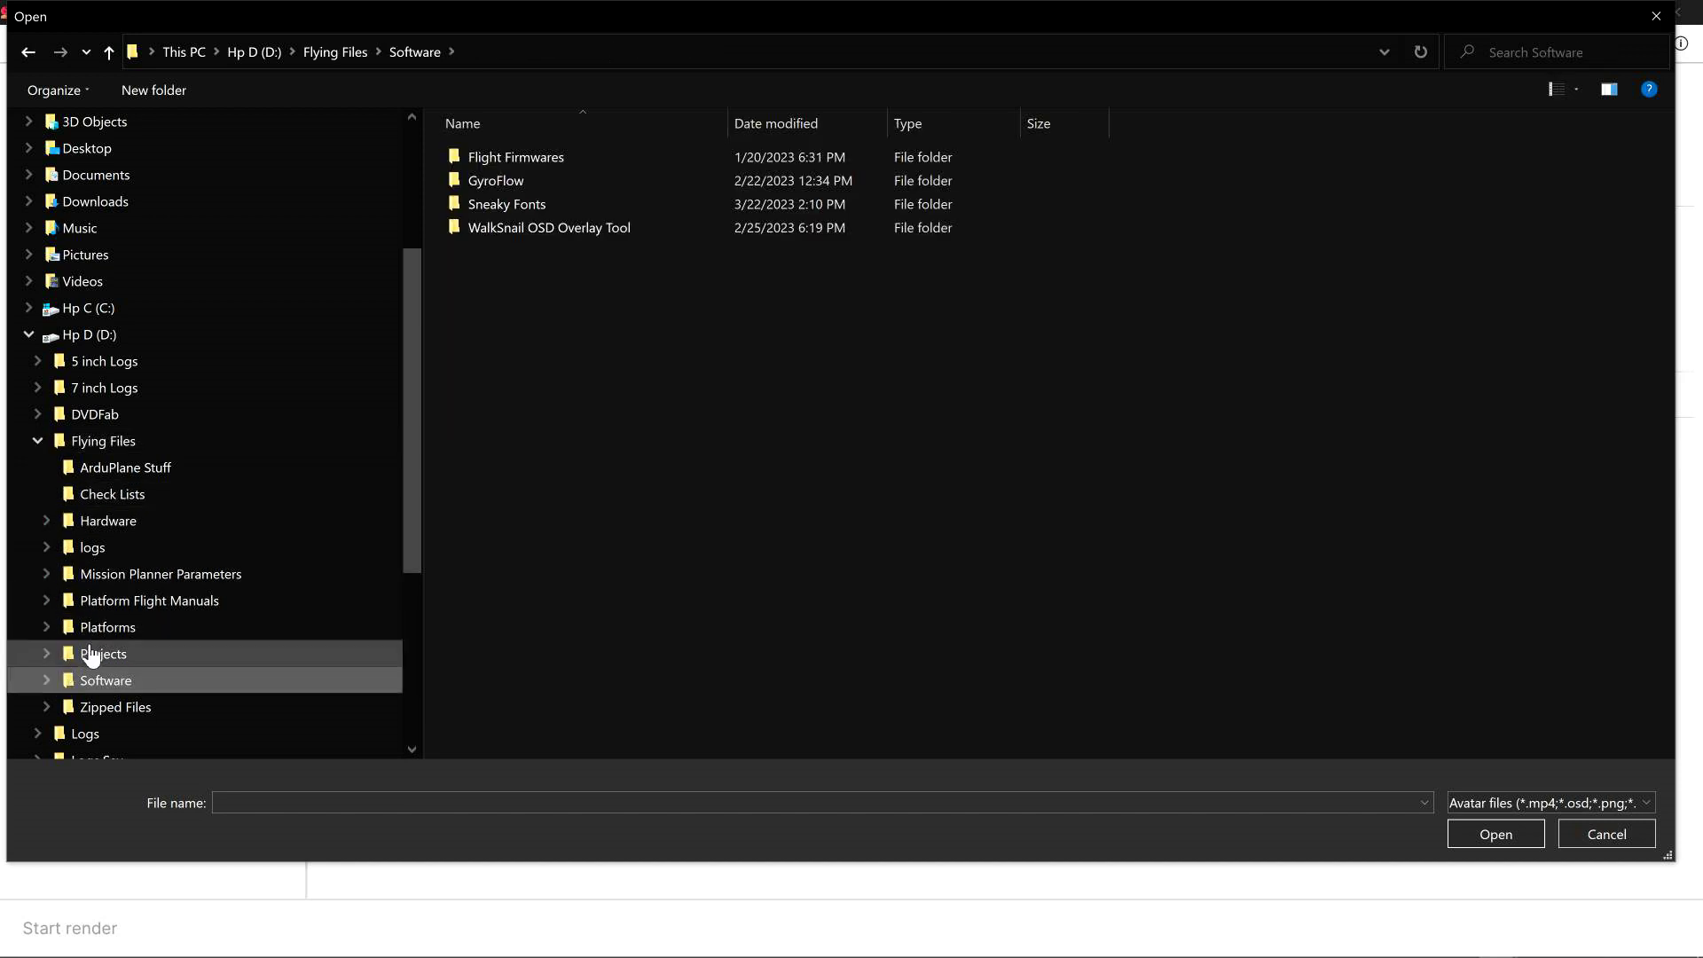
pyautogui.doubleClick(529, 202)
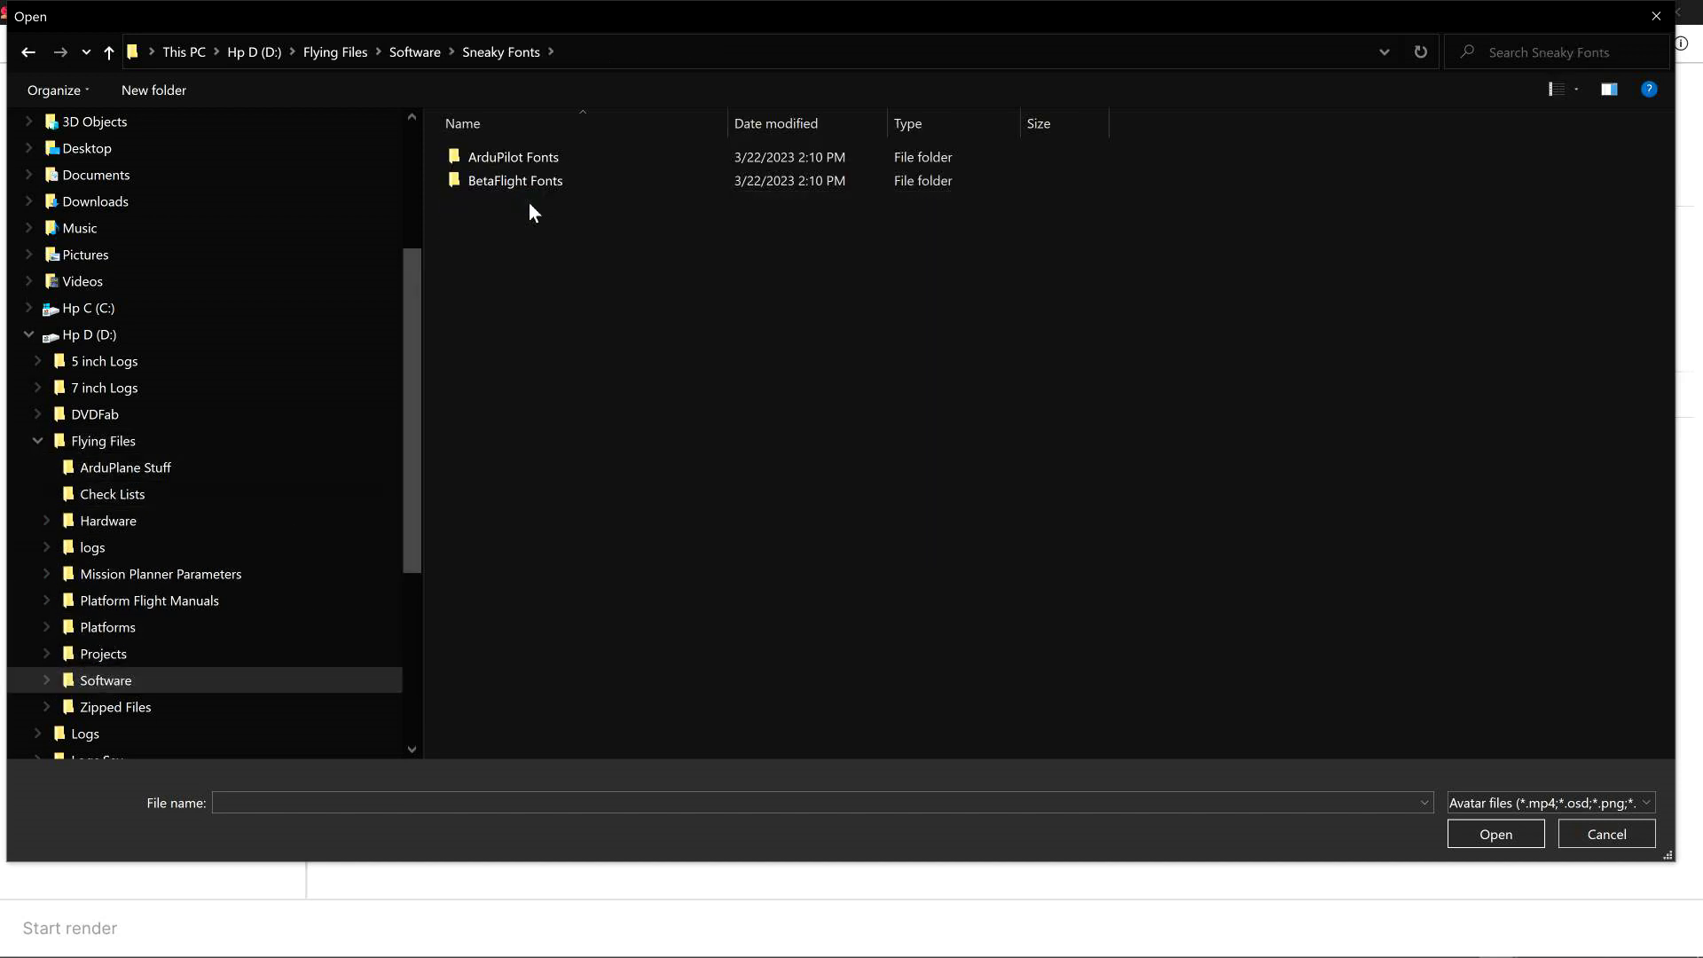
pyautogui.doubleClick(526, 156)
pyautogui.doubleClick(527, 156)
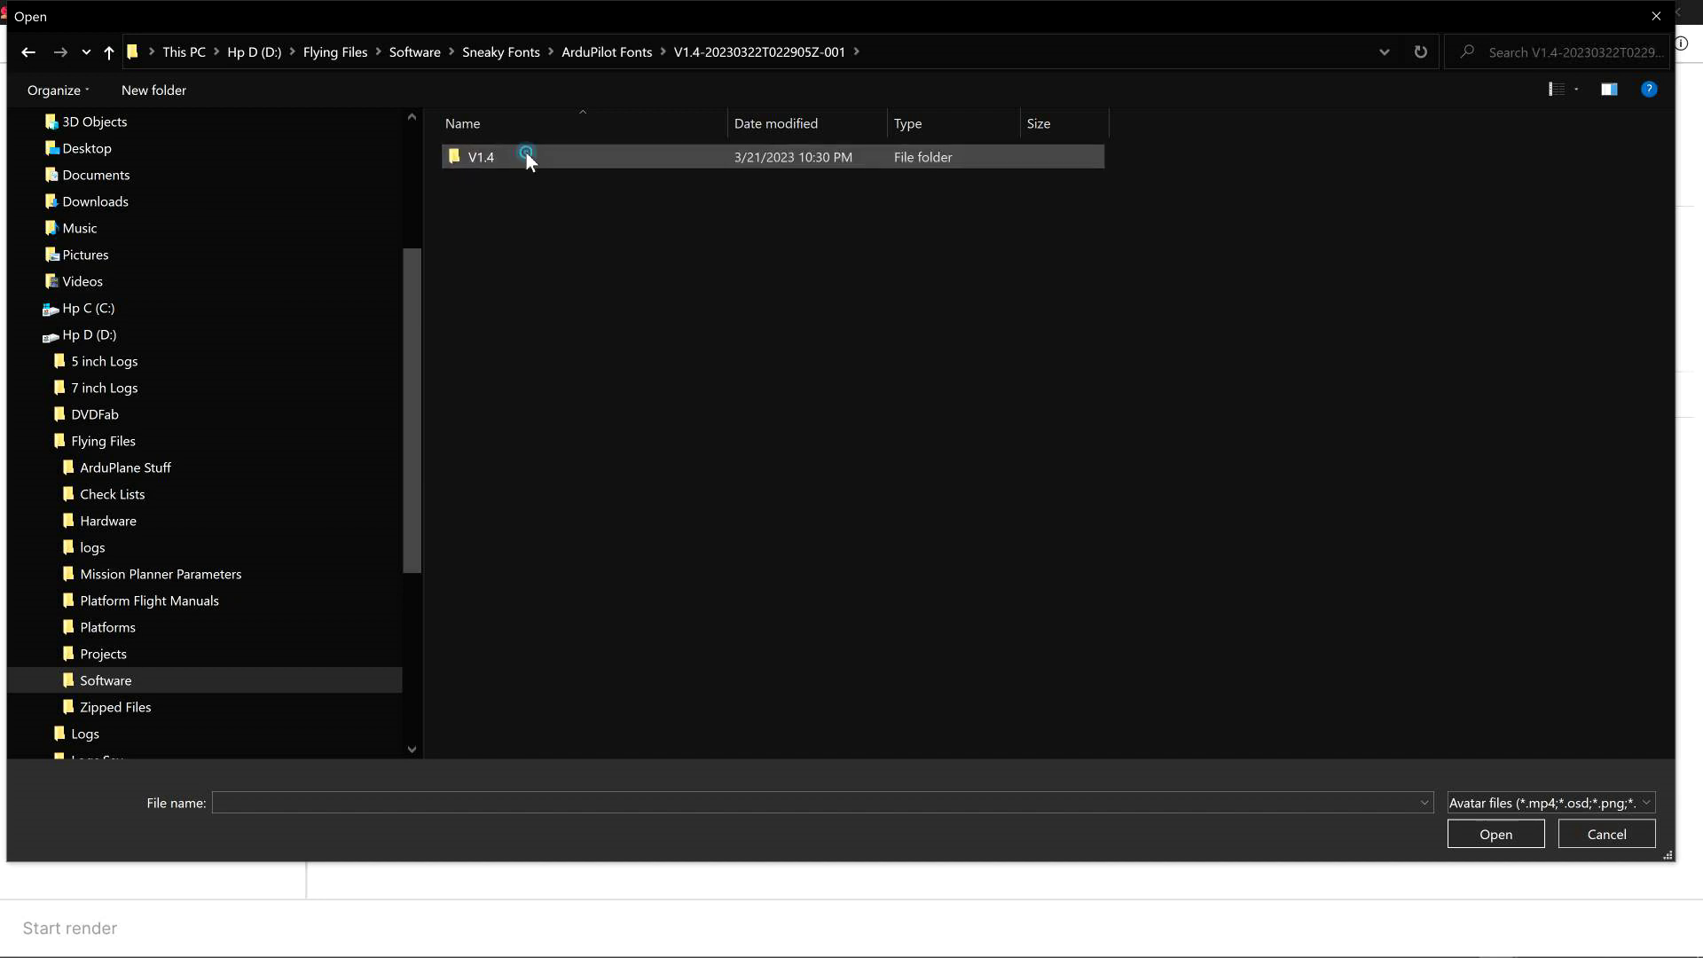
pyautogui.doubleClick(525, 156)
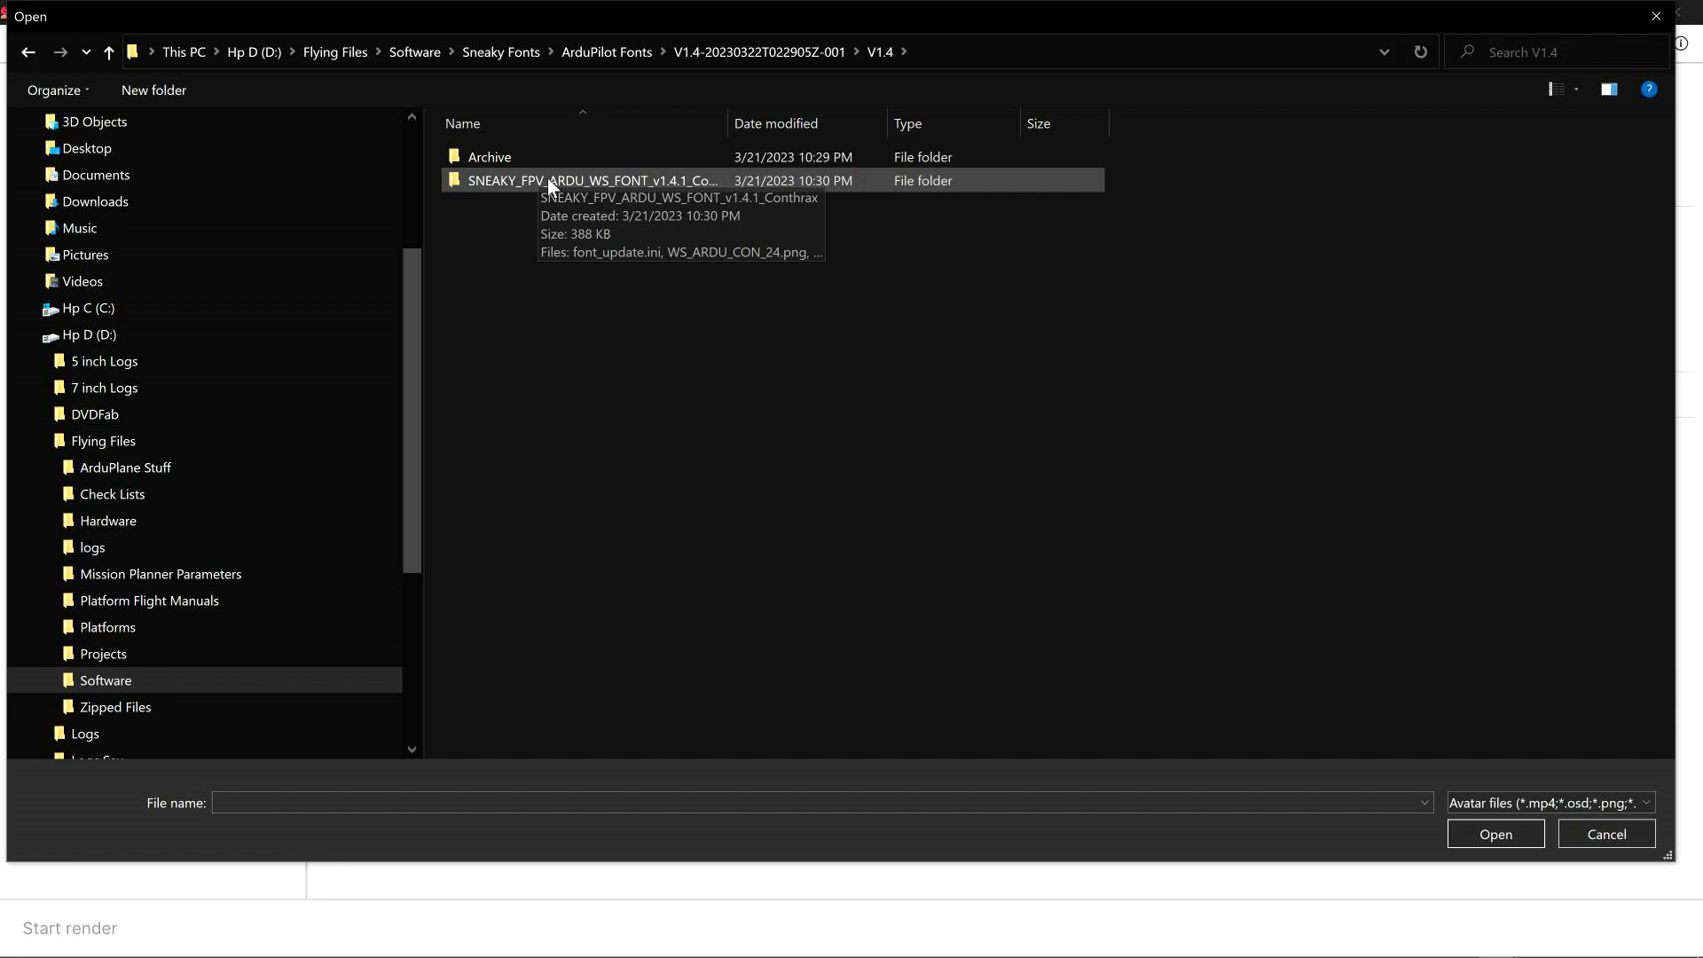
pyautogui.doubleClick(547, 179)
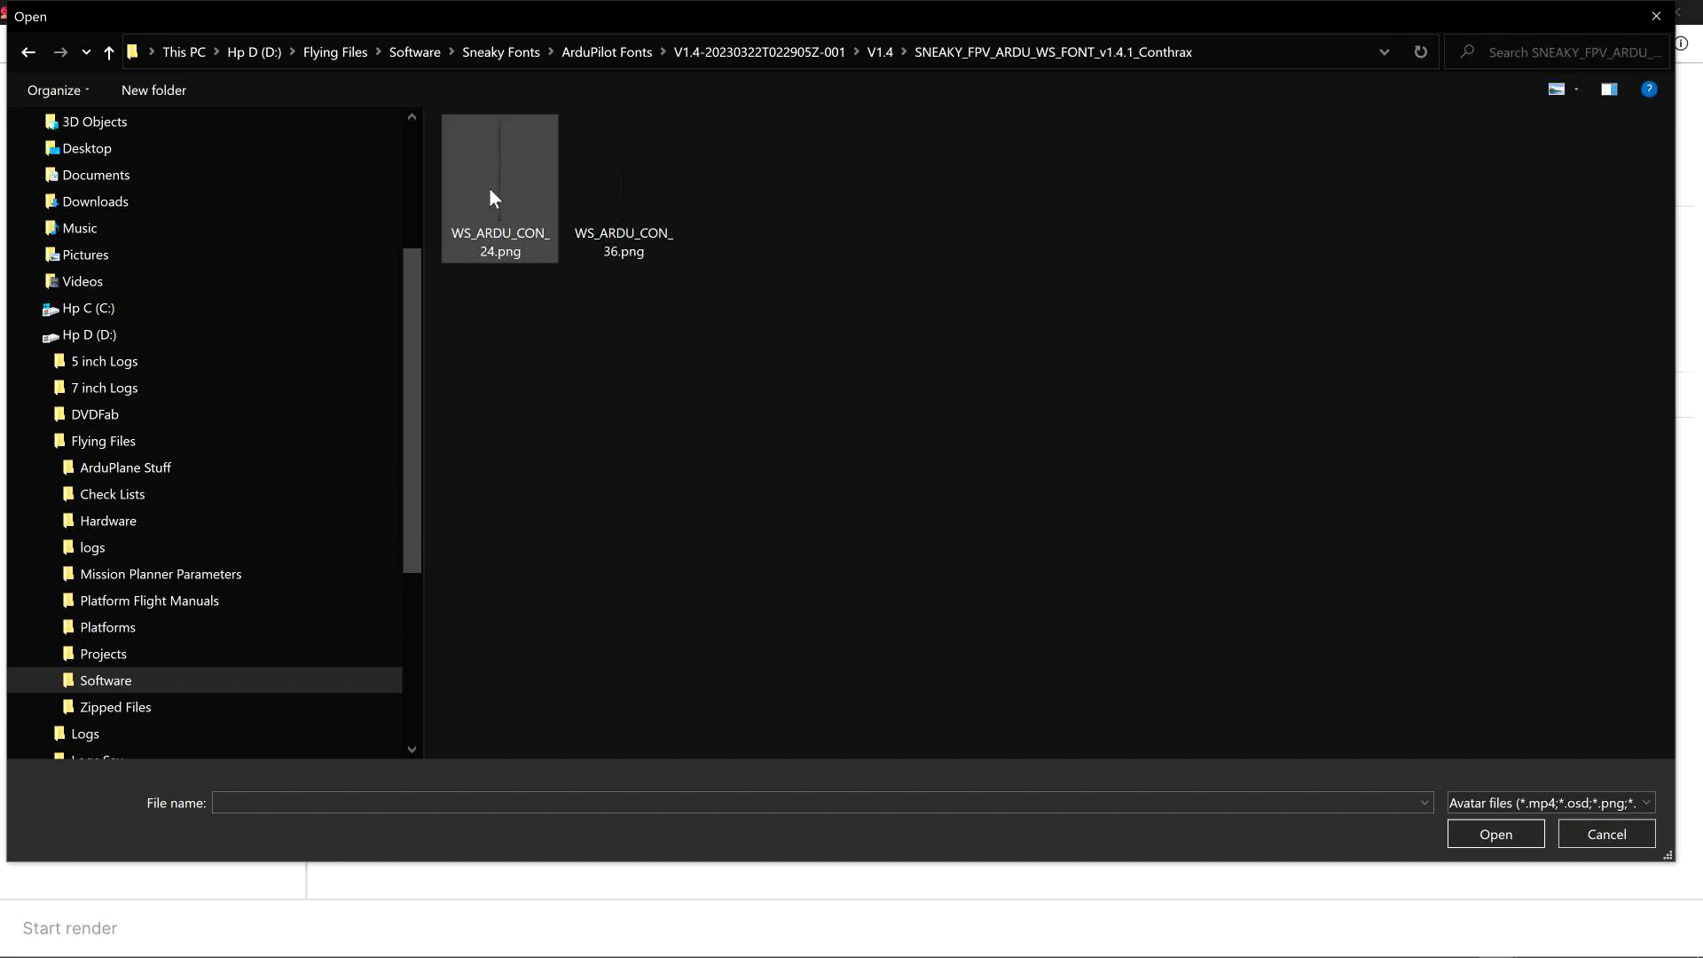
pyautogui.doubleClick(490, 189)
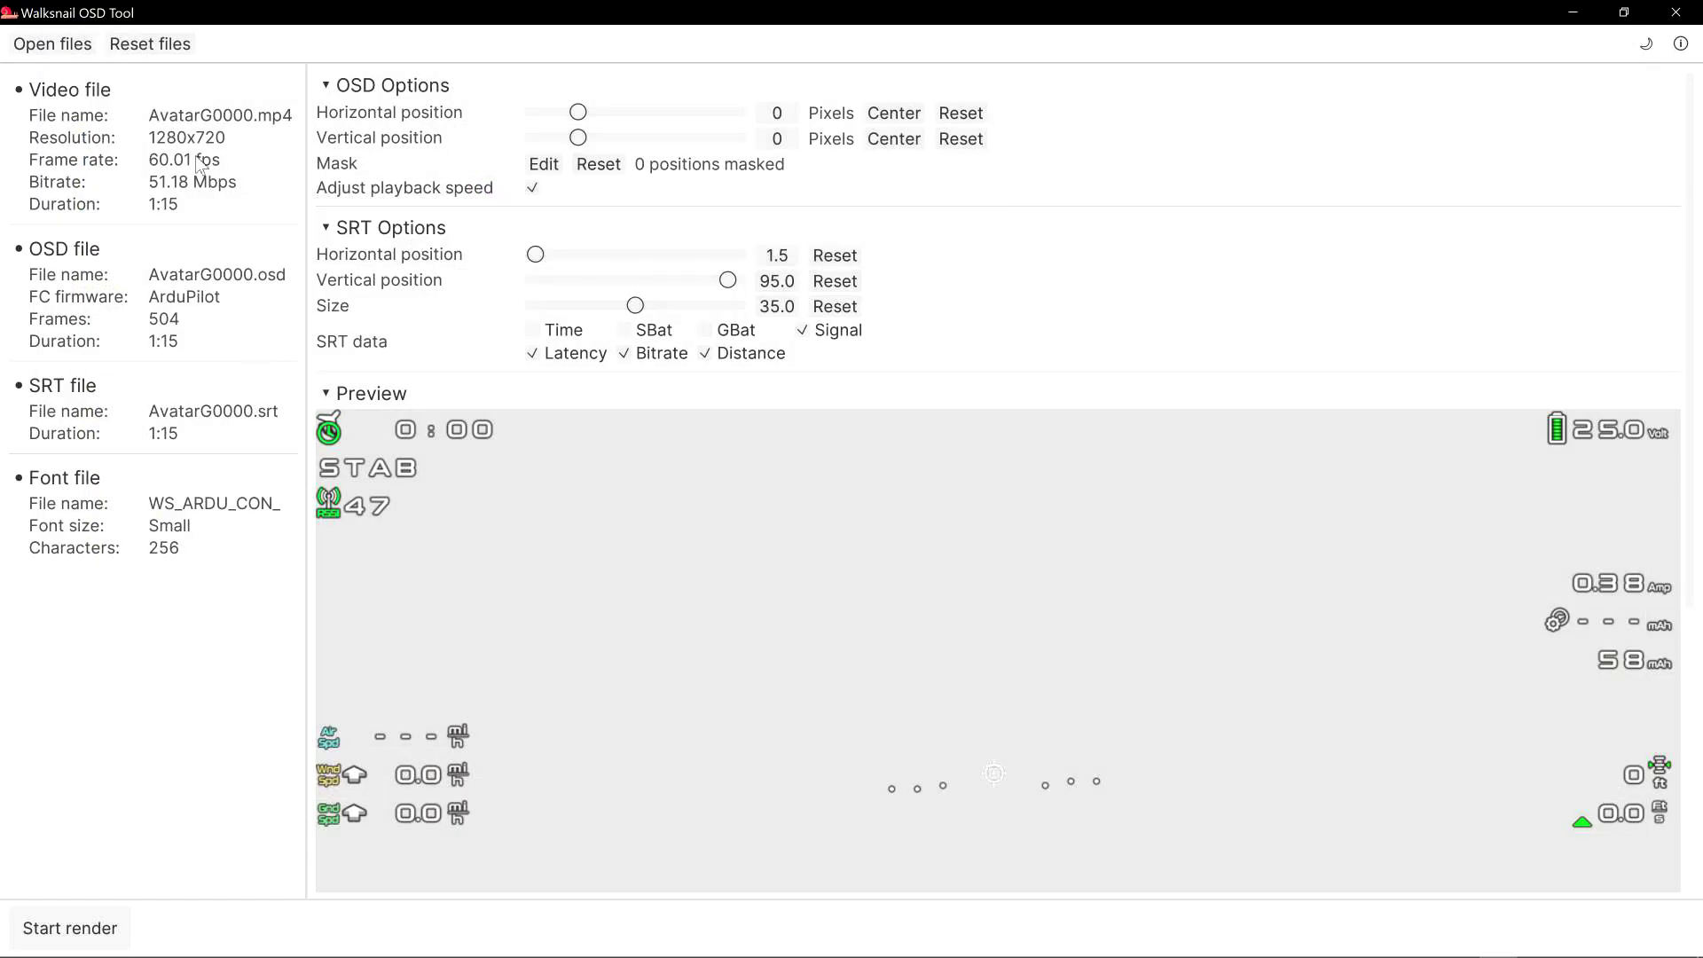
# Render the flight video with the OSD overlay and wait until it reports Done
pyautogui.click(78, 927)
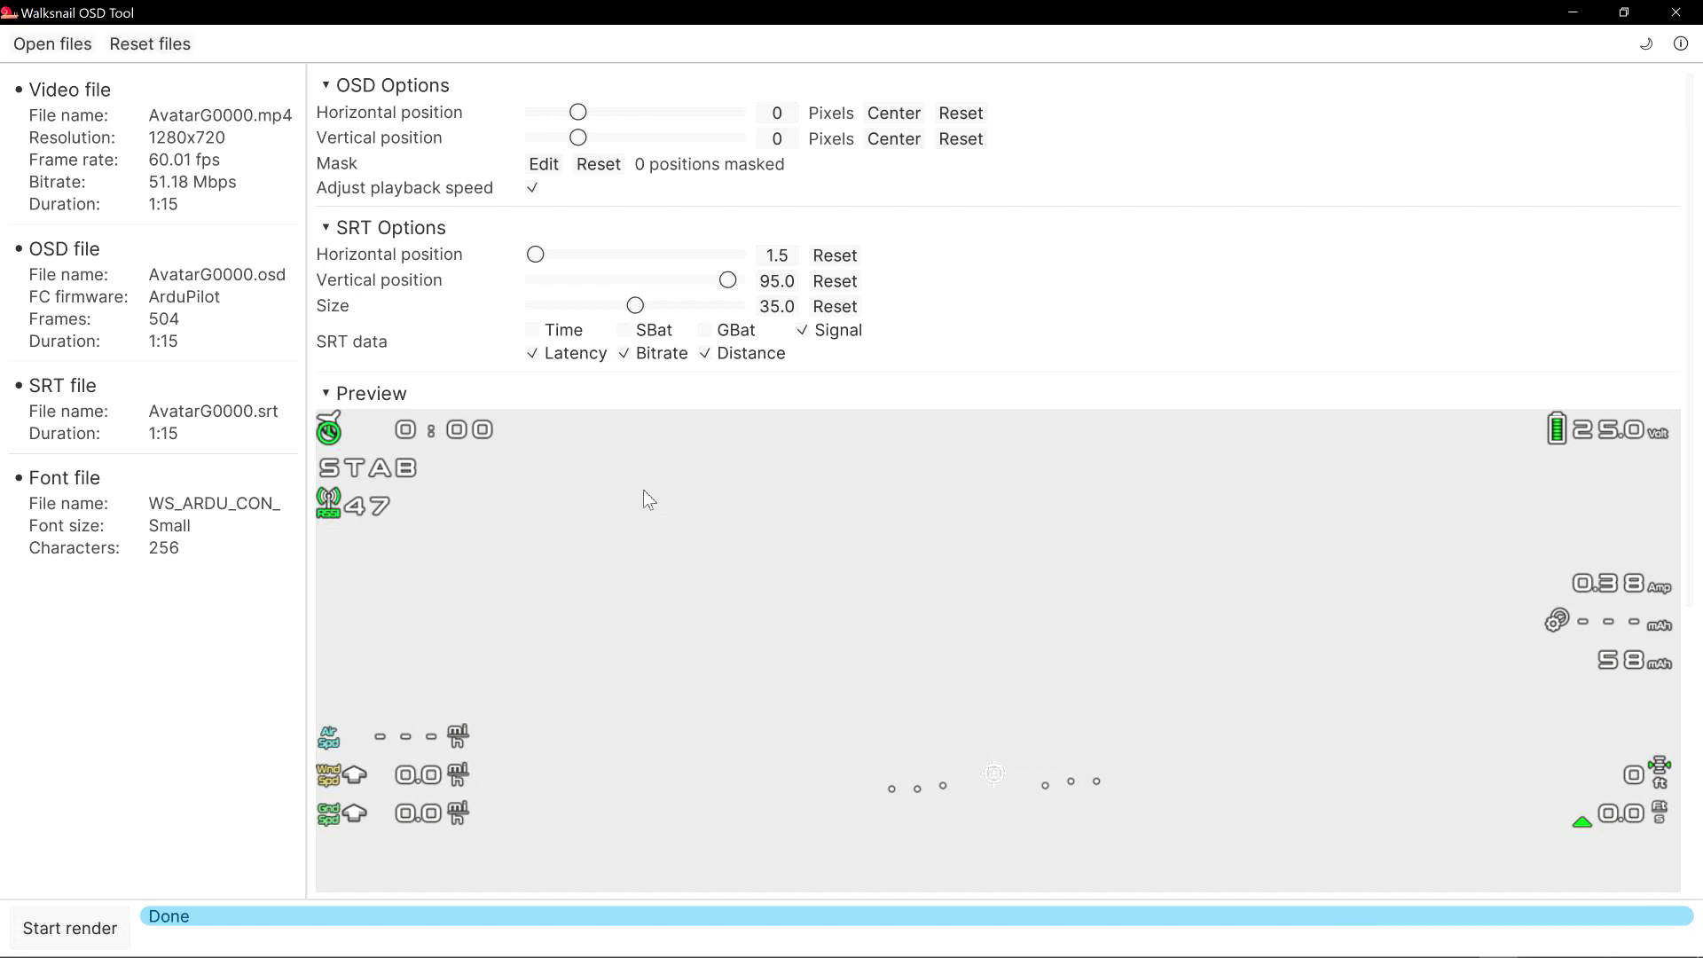
# Close the OSD tool and play AvatarG0000_with_osd.mp4 from the Walksnail RX folder in PowerDVD
pyautogui.click(1676, 13)
pyautogui.moveTo(38, 946)
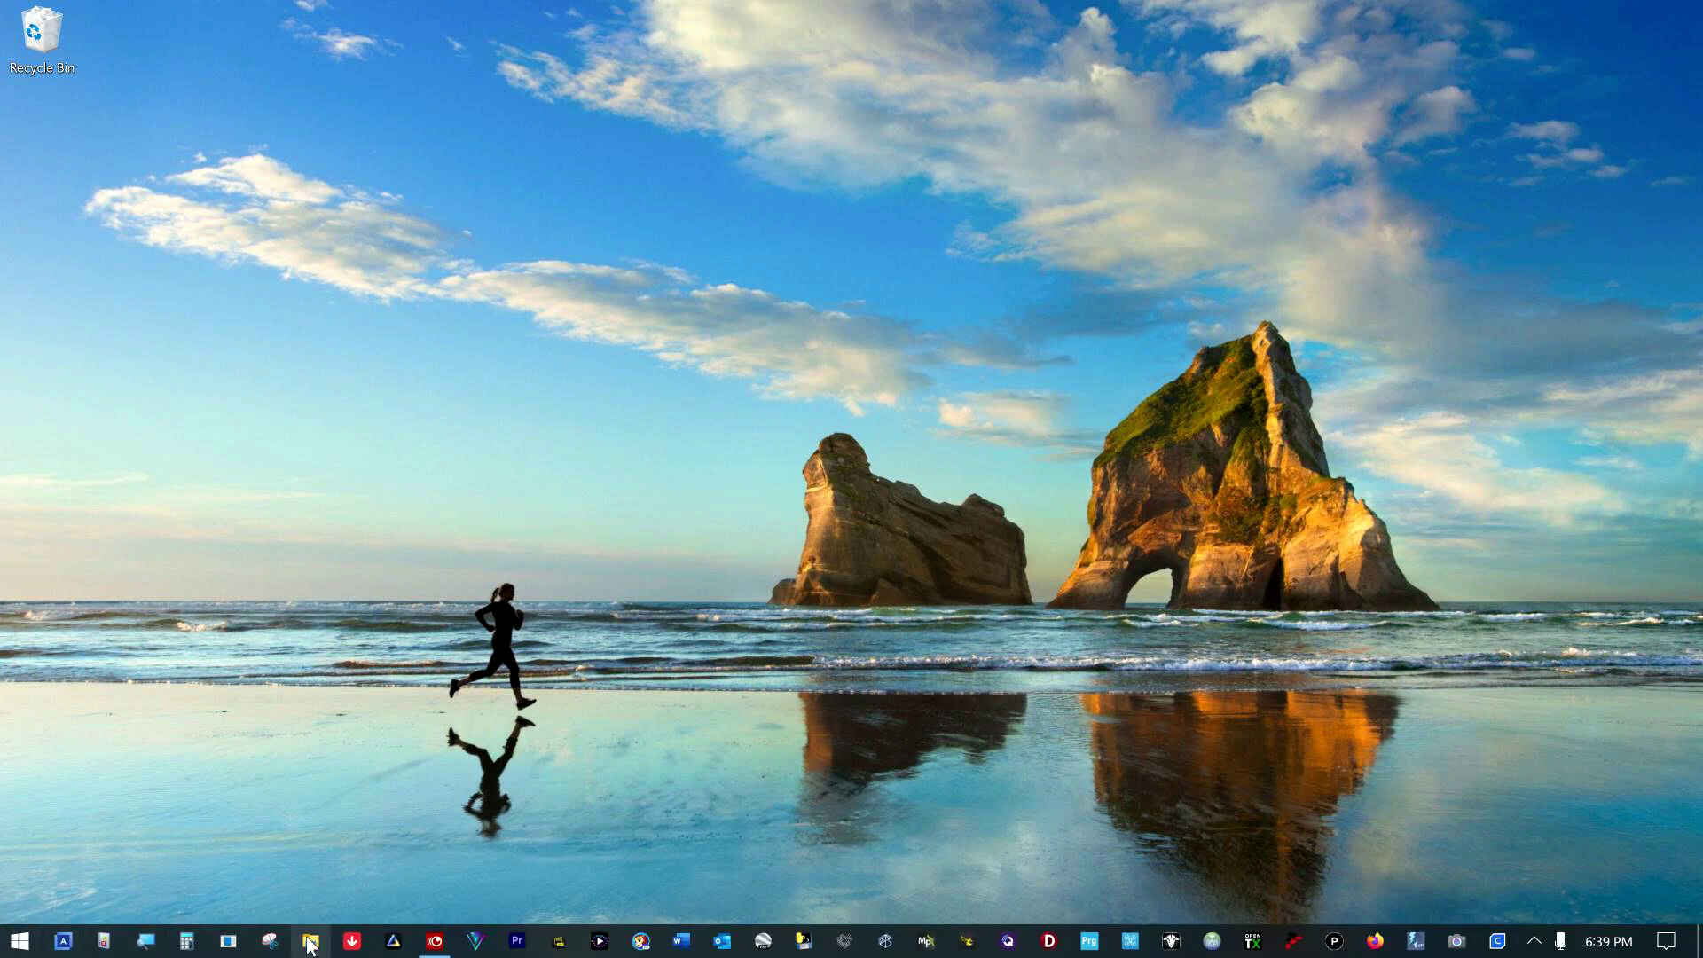
pyautogui.press('super+e')
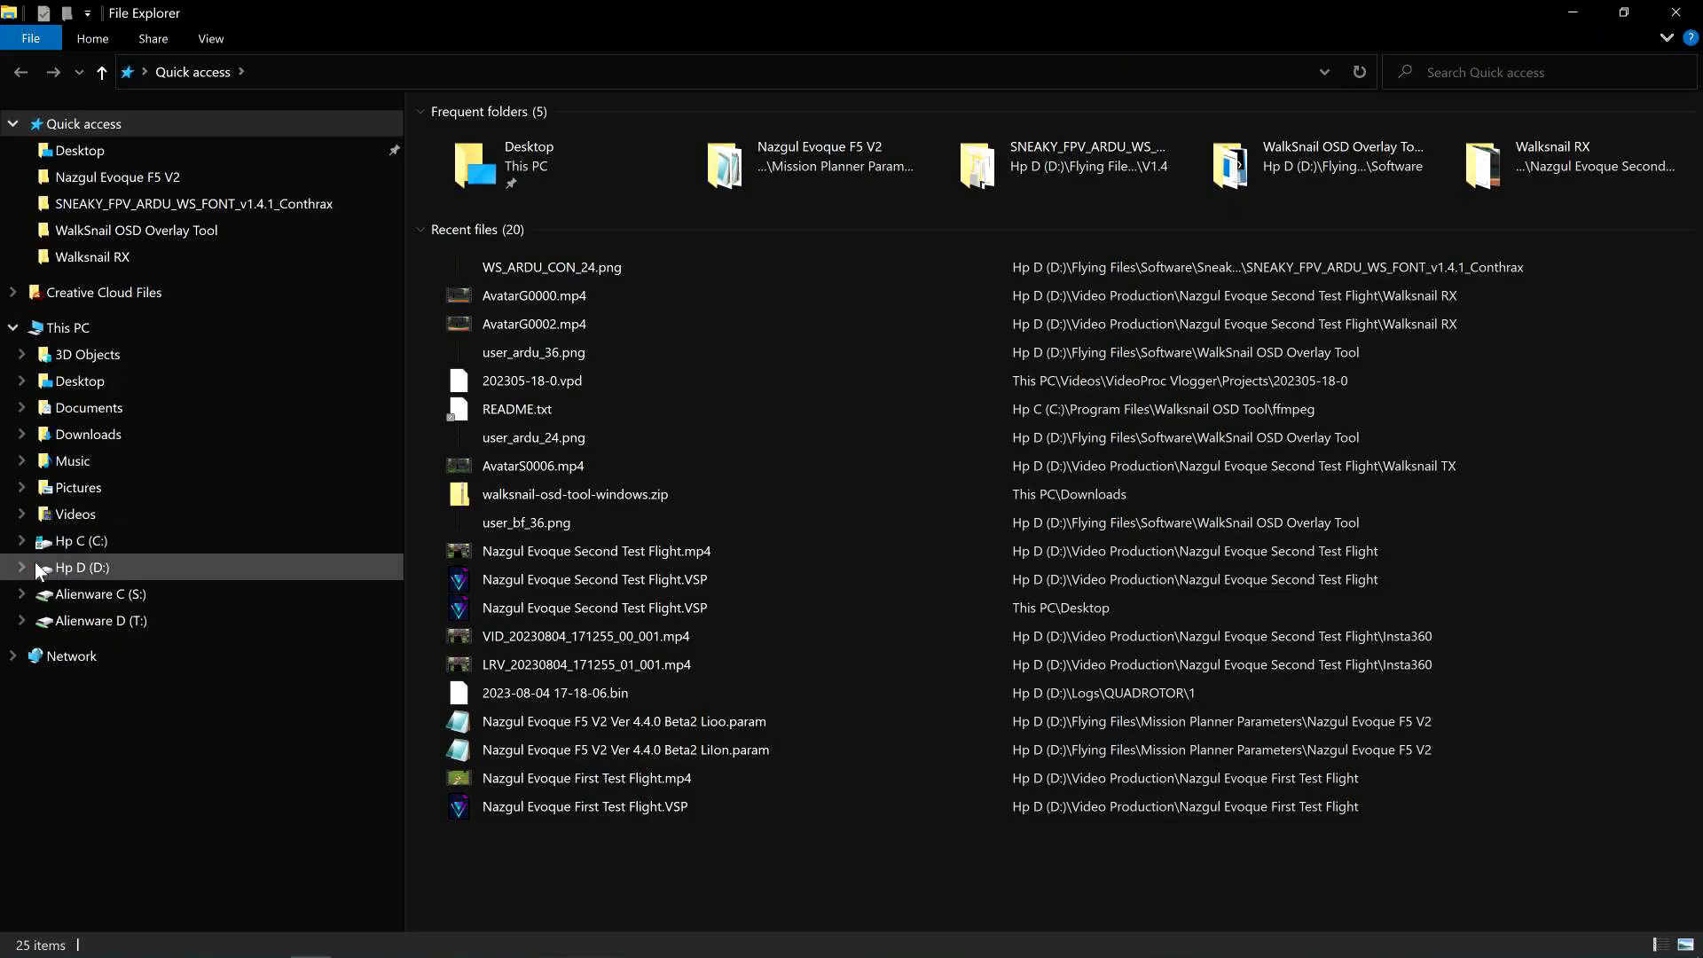
pyautogui.click(27, 550)
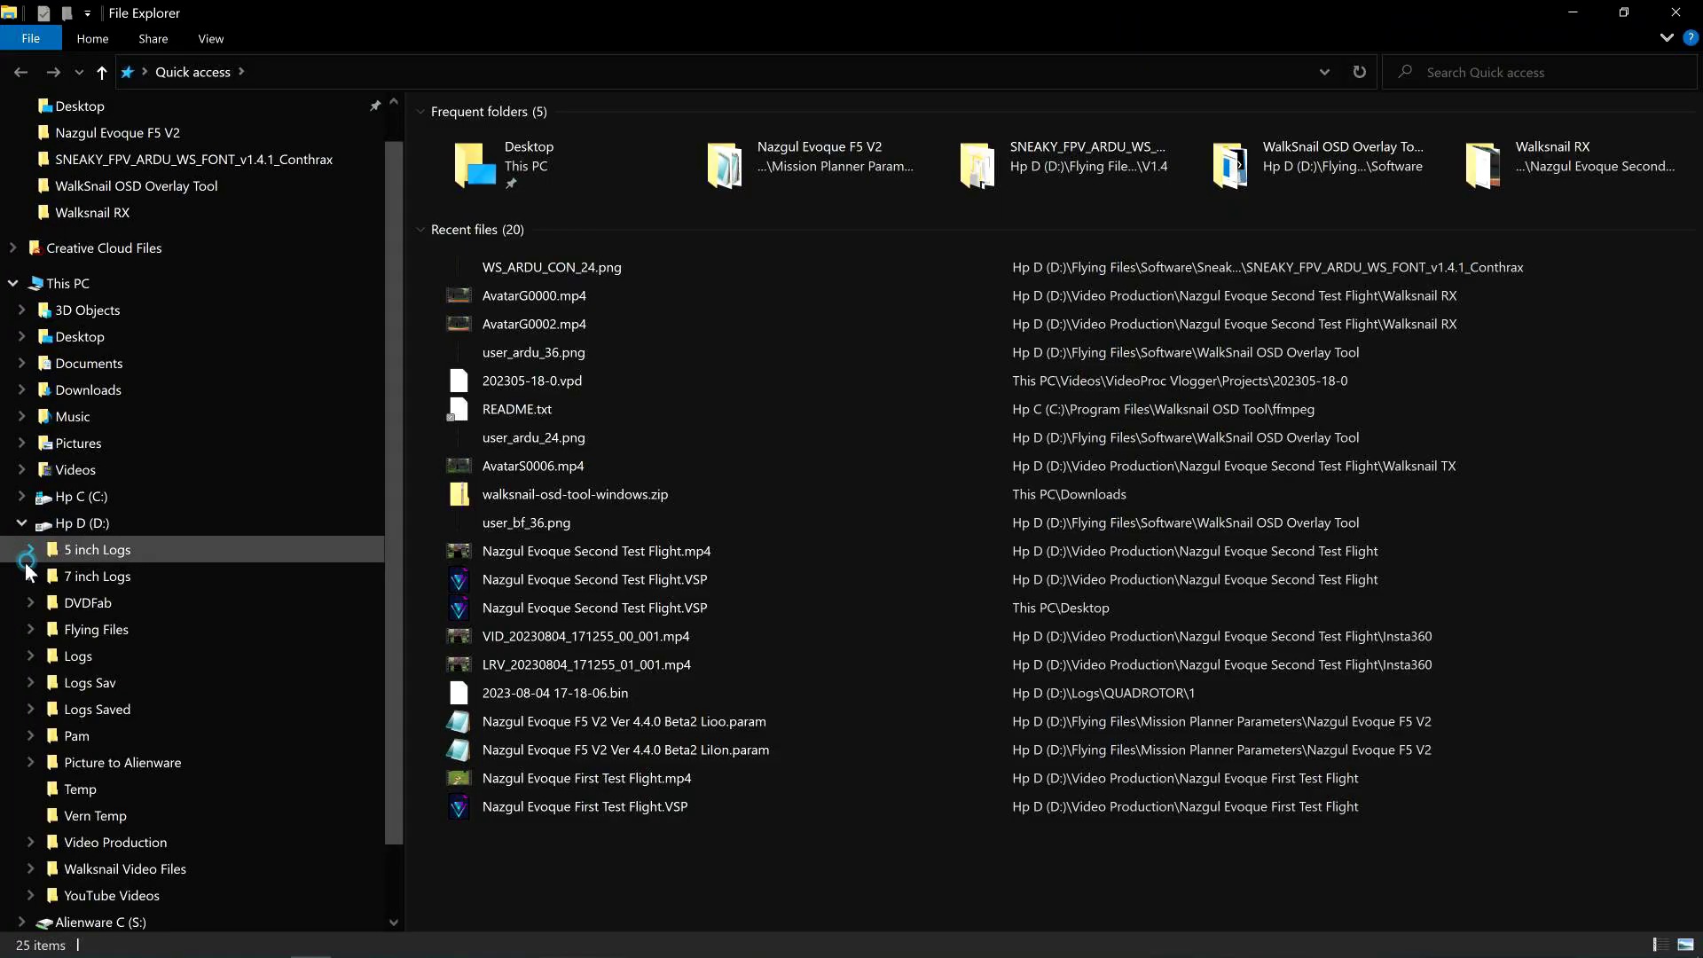
pyautogui.click(120, 843)
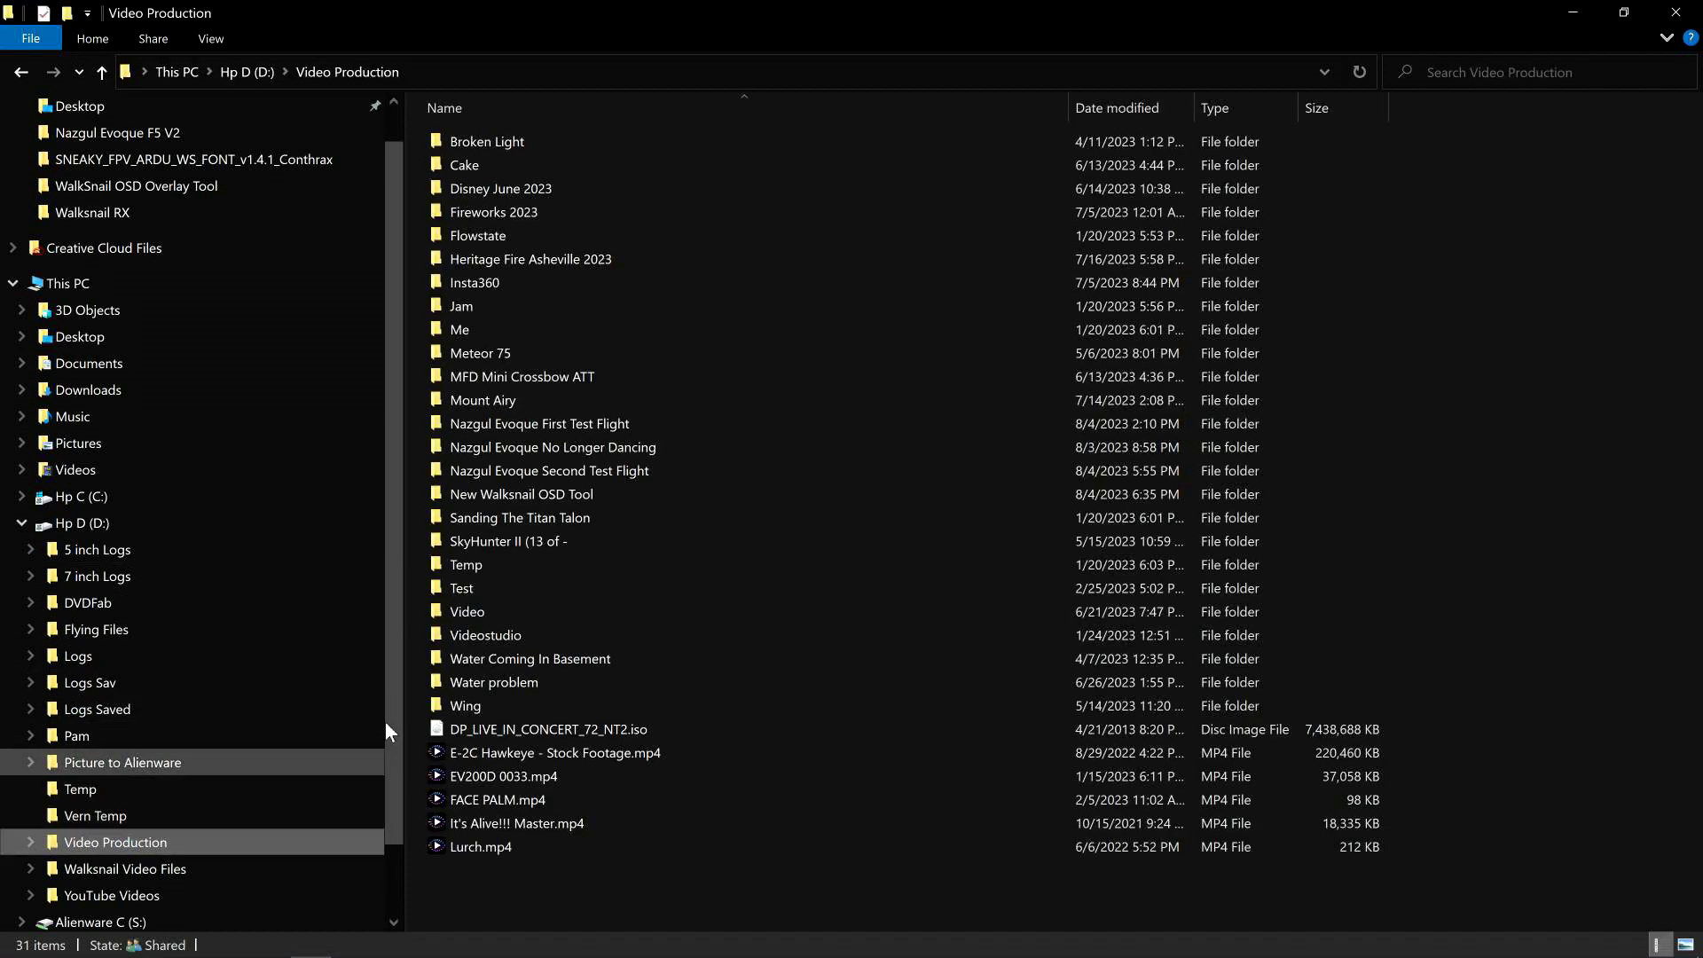
pyautogui.doubleClick(621, 471)
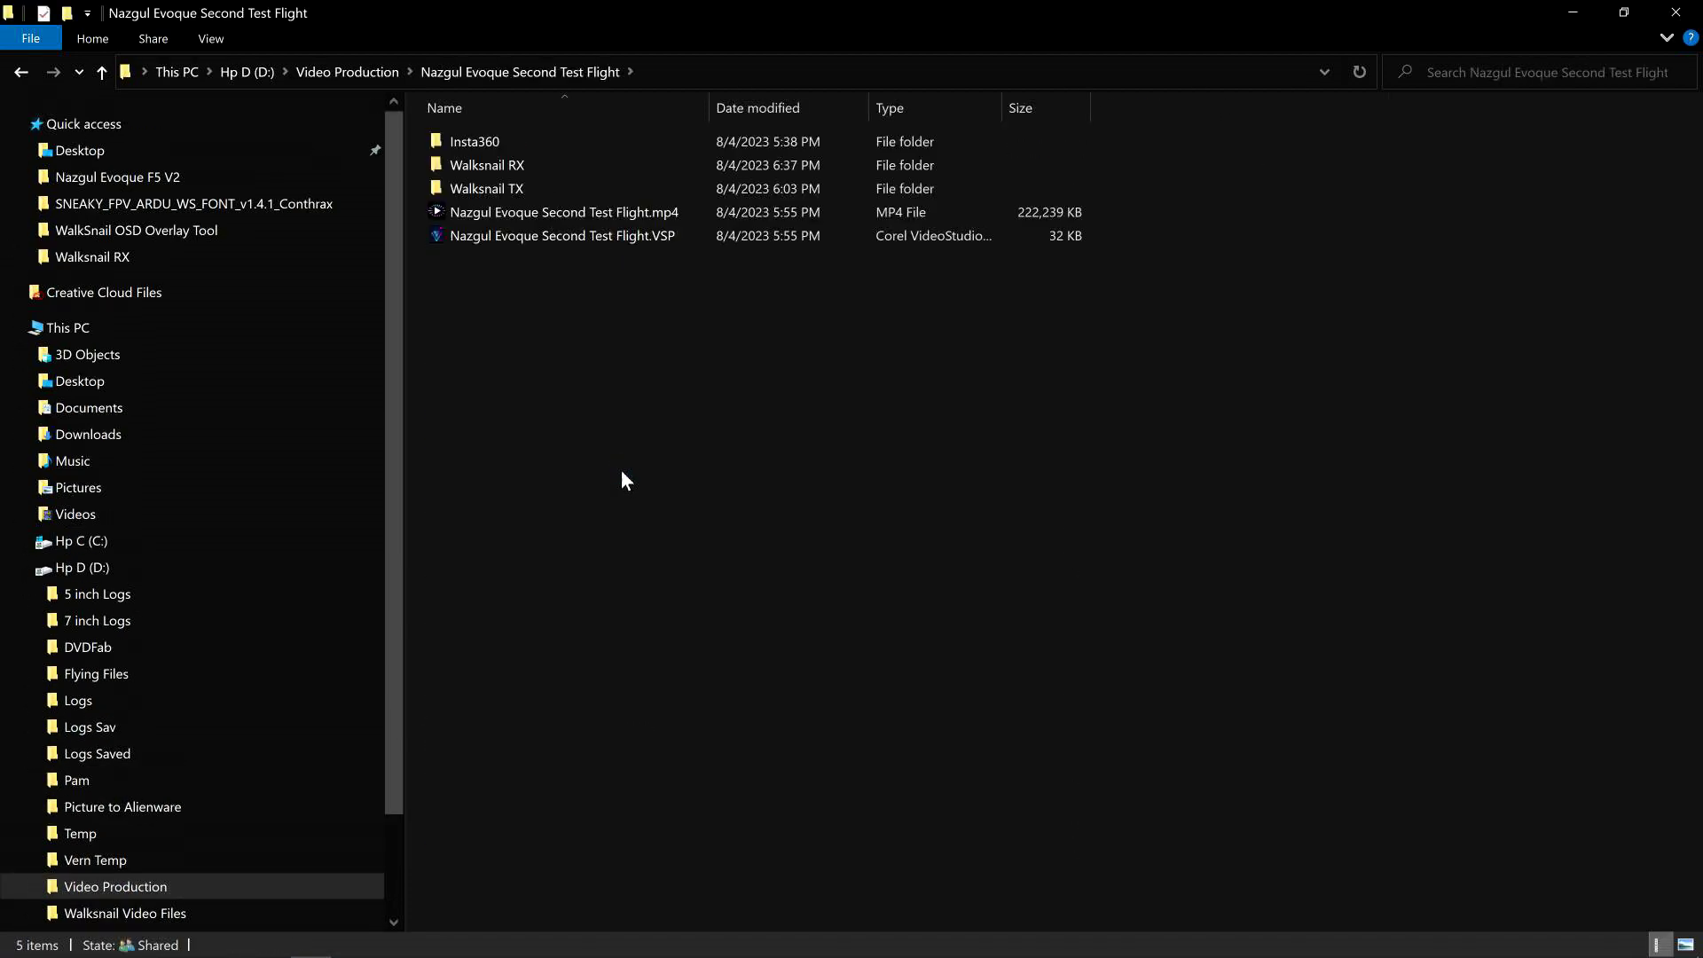
pyautogui.doubleClick(547, 168)
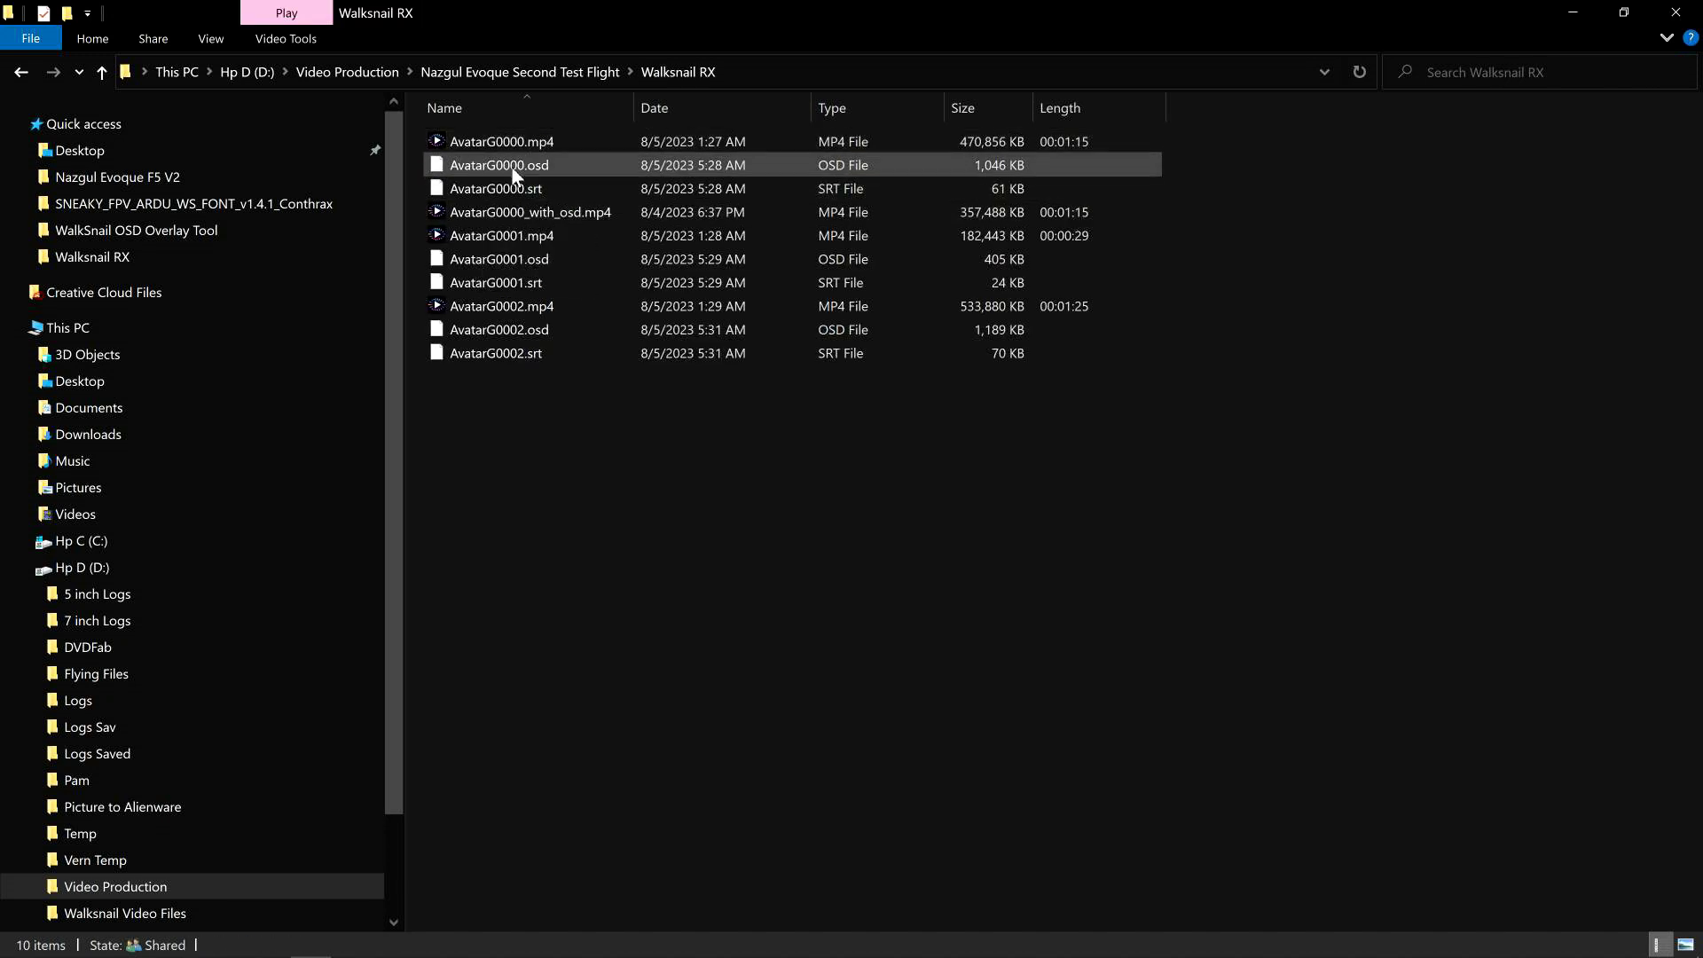
pyautogui.doubleClick(620, 211)
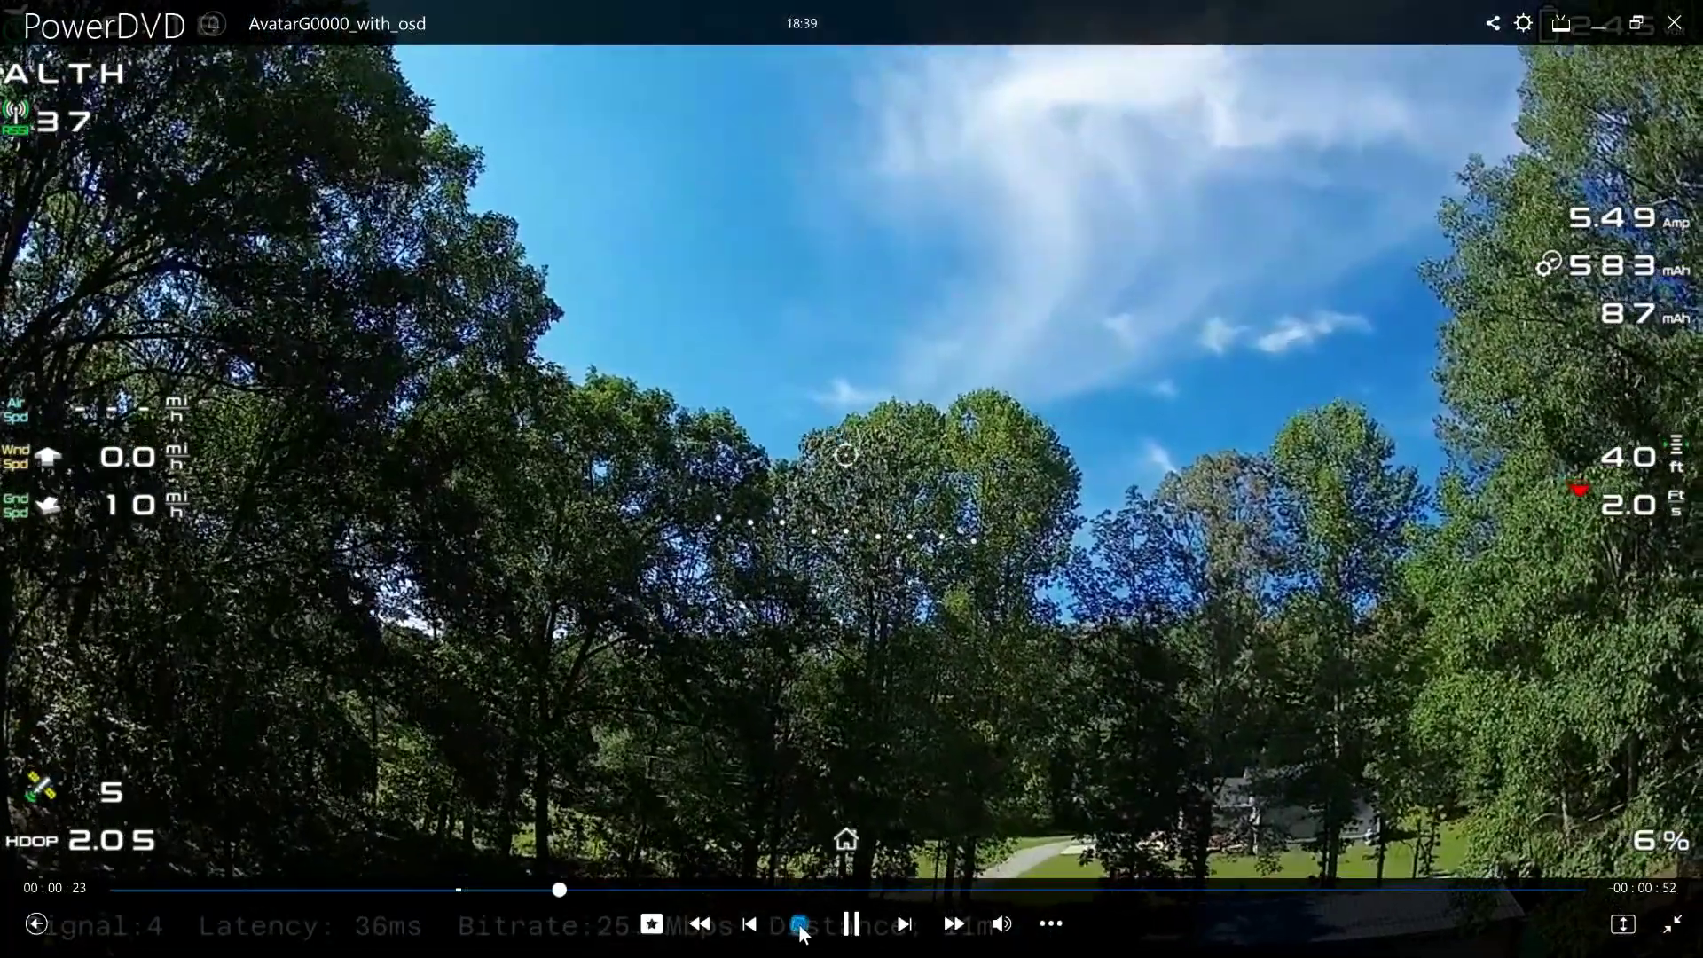
# Stop playback and replay AvatarG0000_with_osd.mp4 from the start via its library thumbnail
pyautogui.click(799, 926)
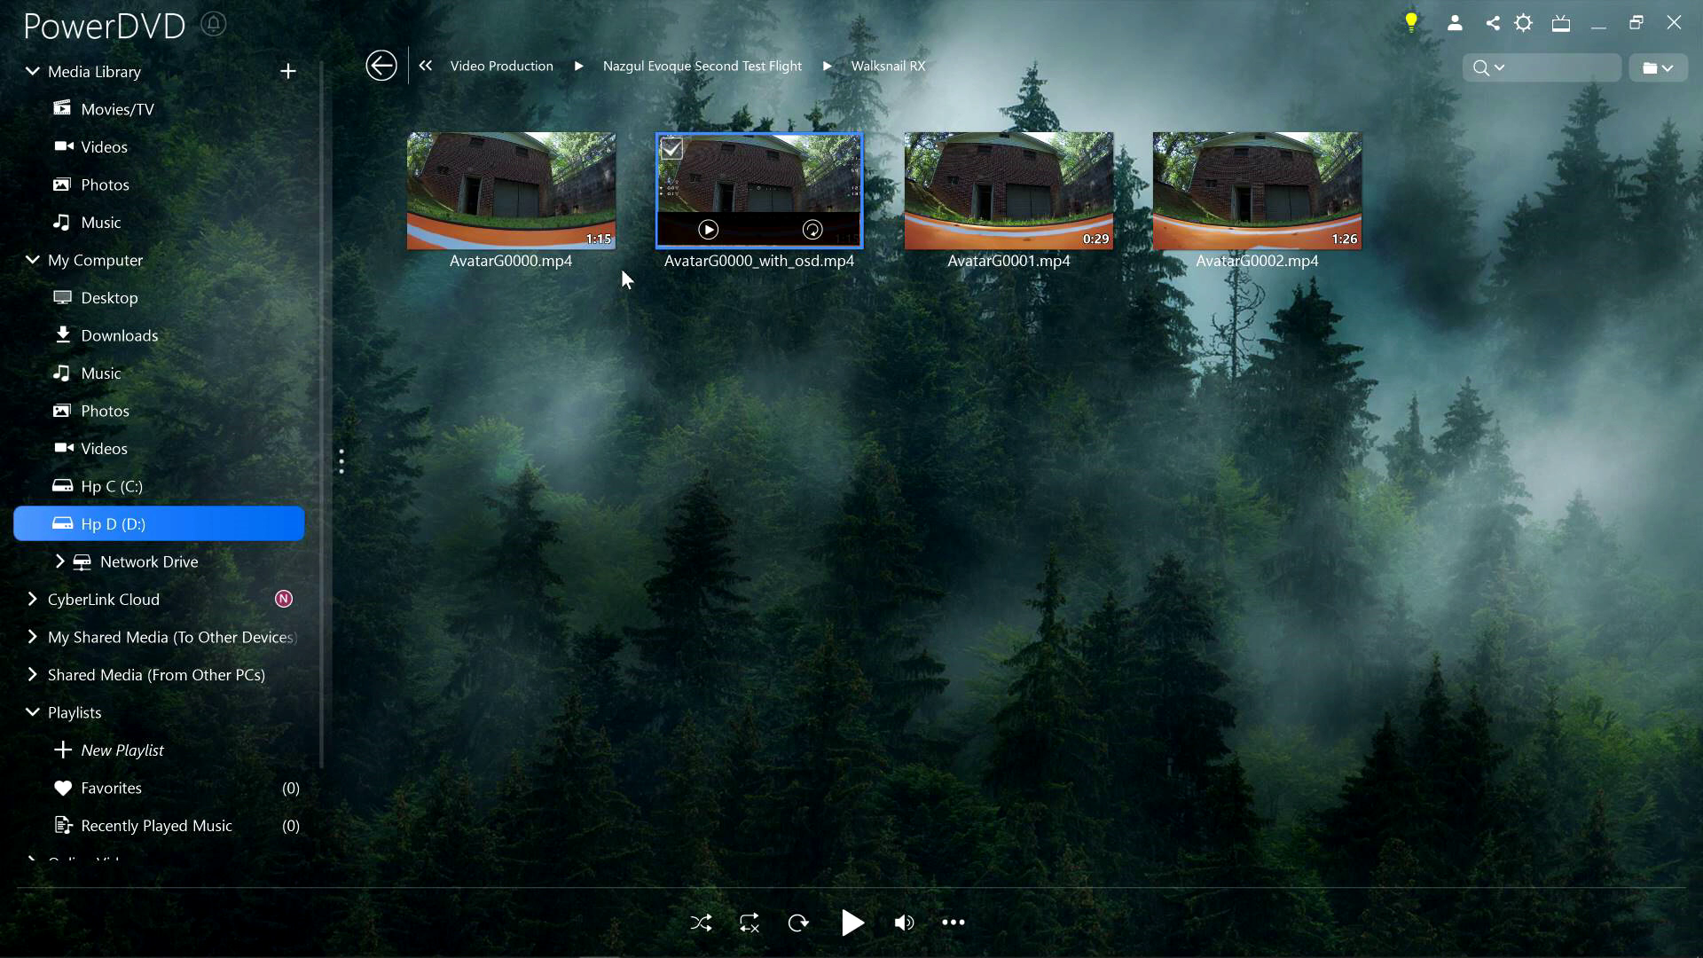
pyautogui.click(812, 230)
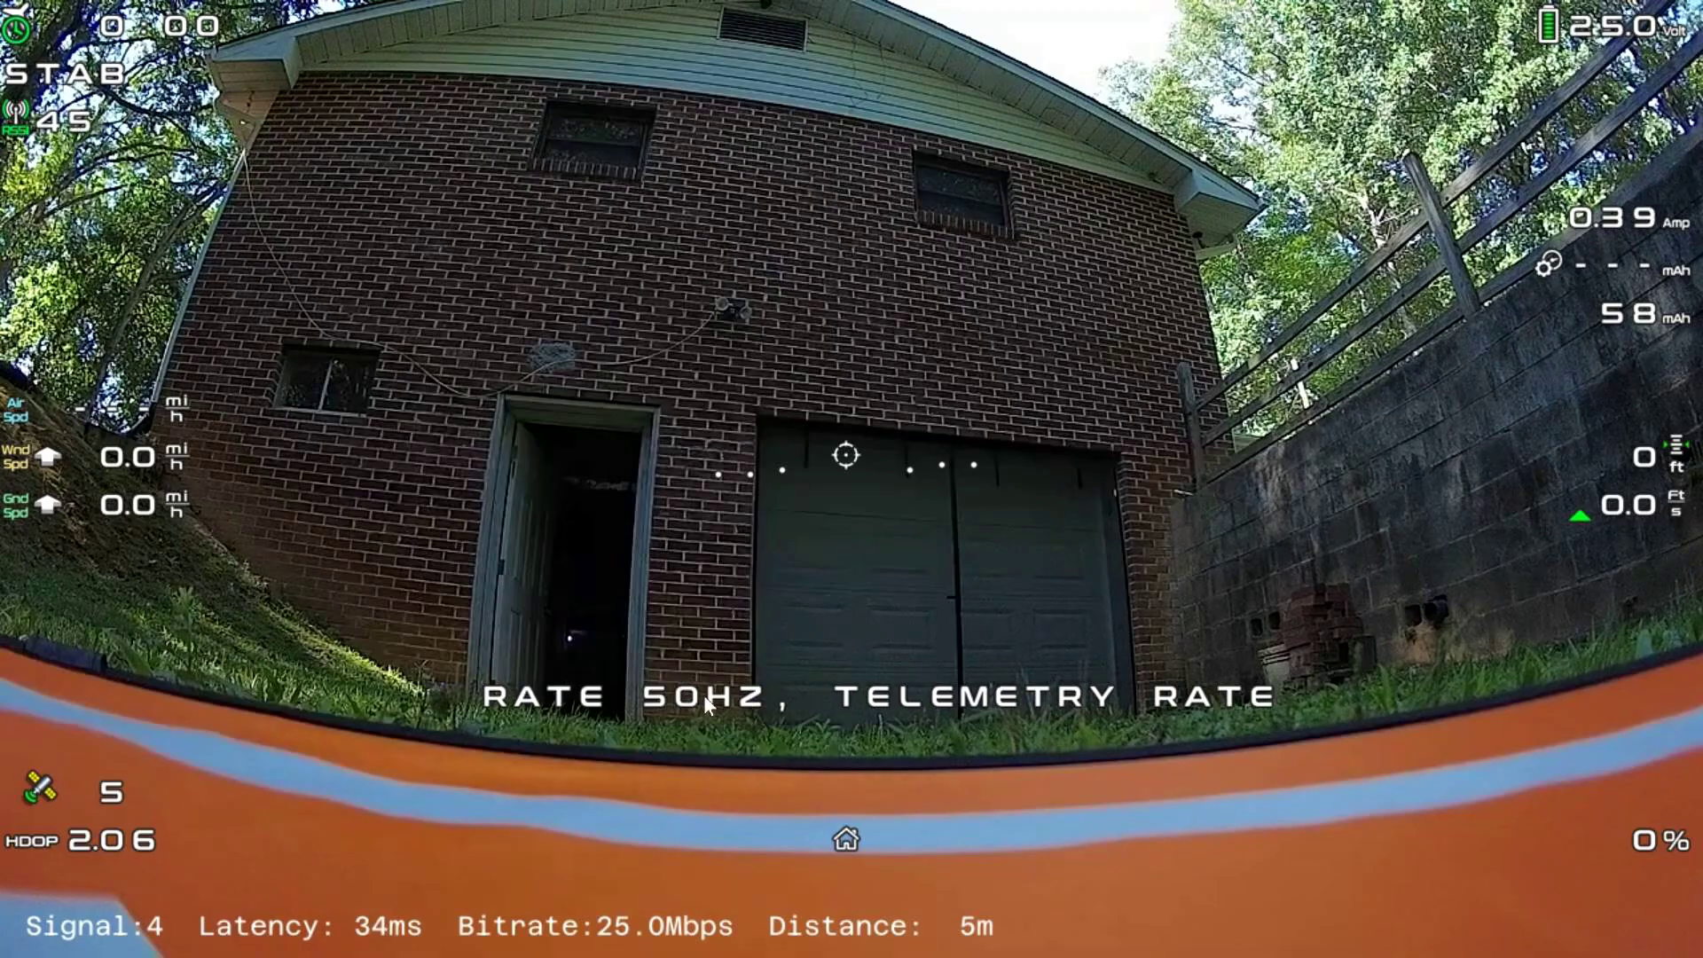